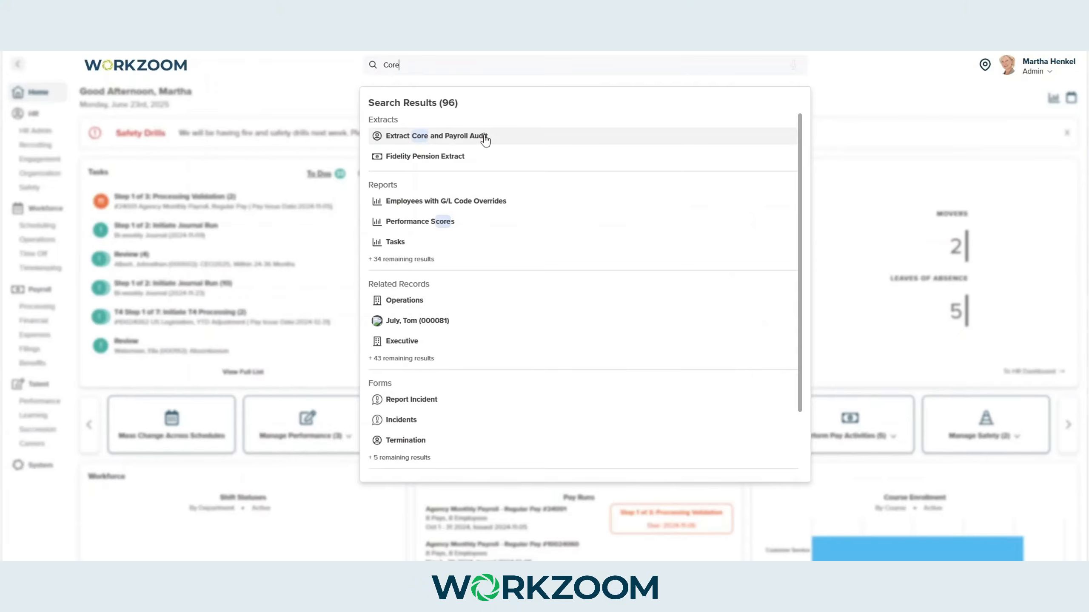
Step: Export the Extract Core and Payroll Audit to Excel and enable editing of the exported workbook
click(485, 138)
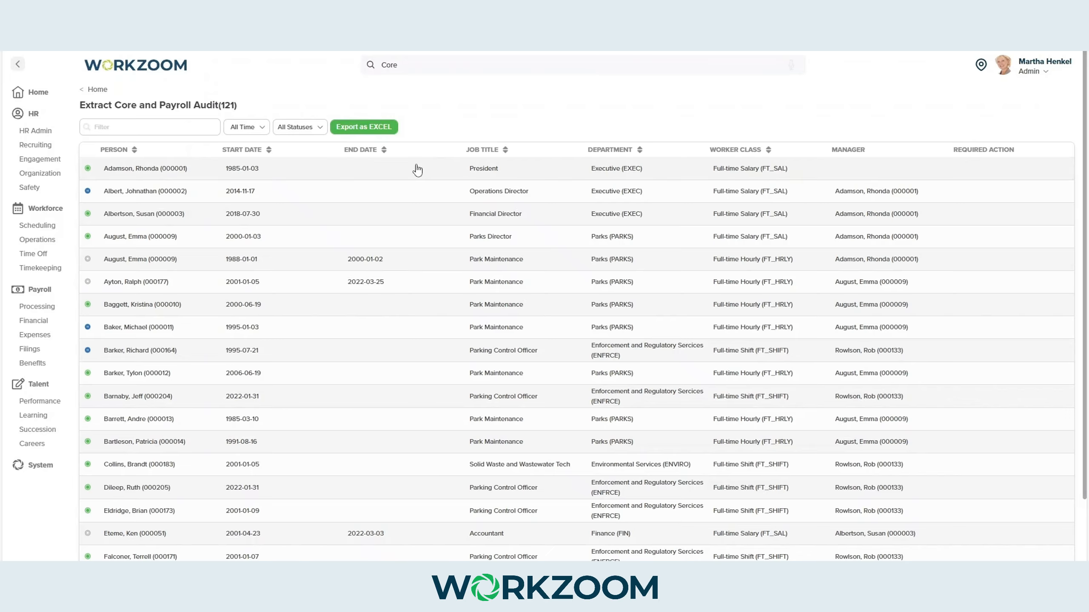
click(386, 128)
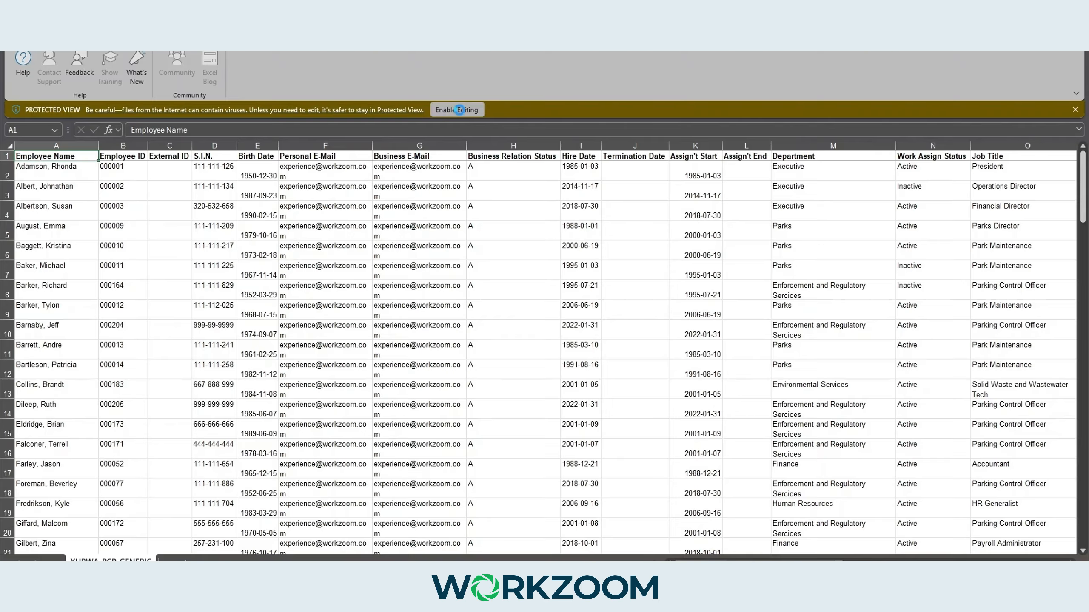
click(460, 112)
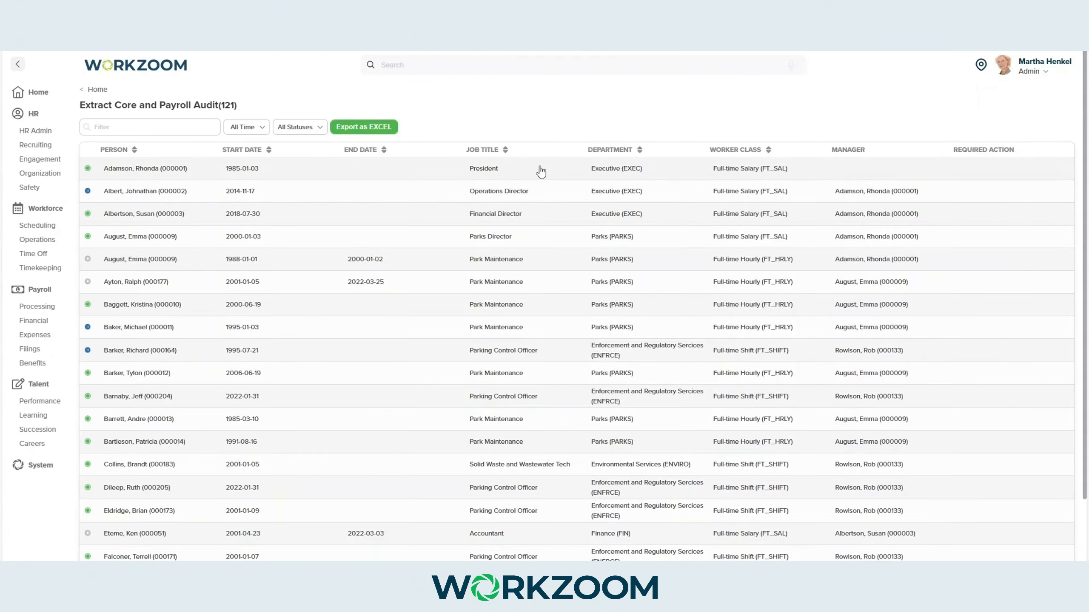
Step: Find the company President by employee number and open the active USD_0 banking details record
click(467, 69)
text(000001)
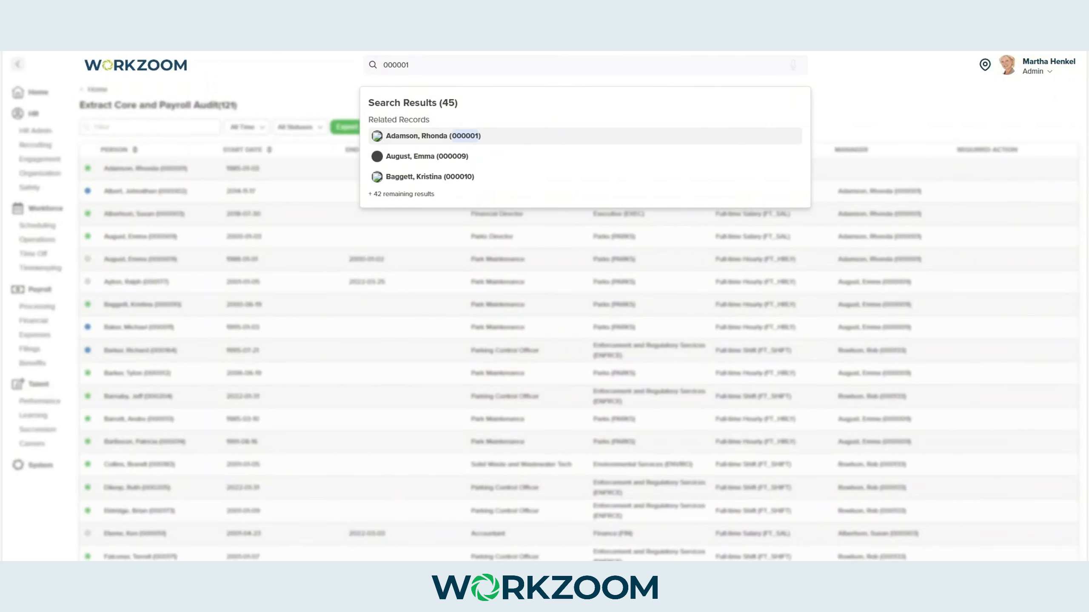
click(433, 136)
scroll(356, 459, down, 8)
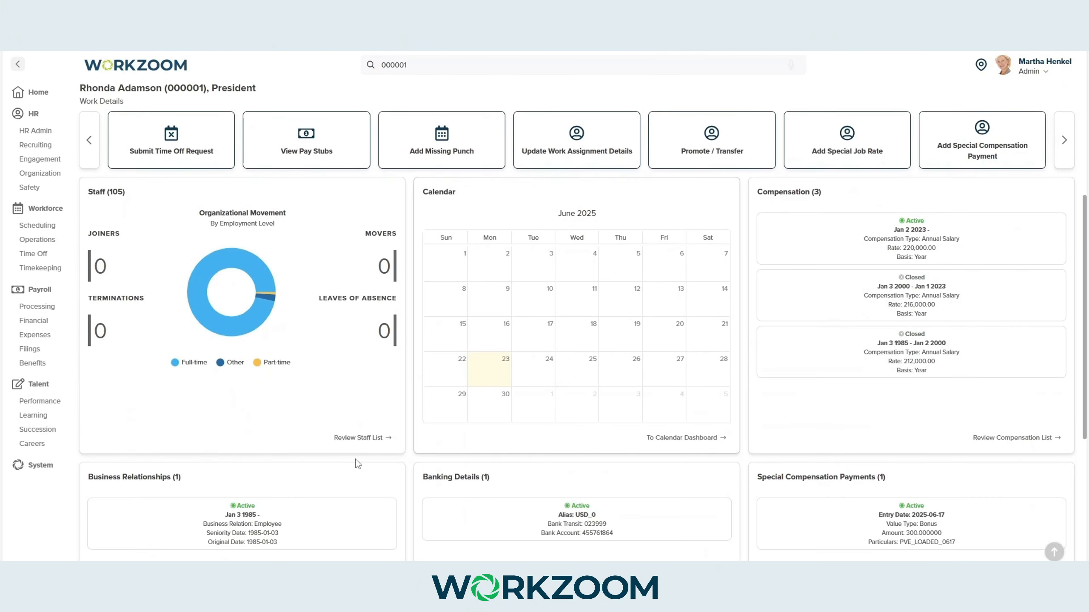
click(462, 477)
click(258, 174)
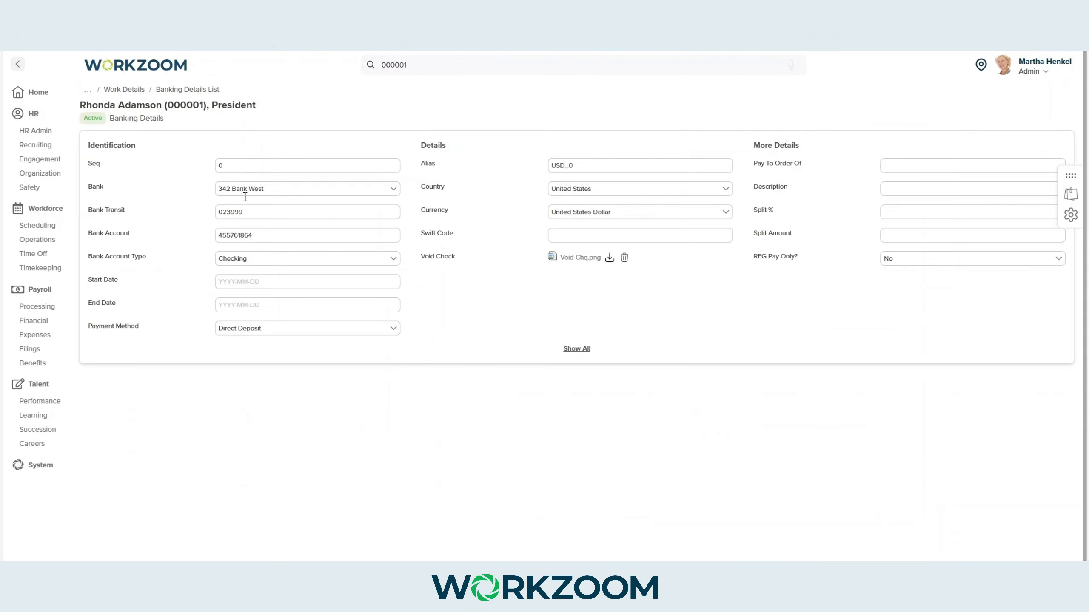
Step: Set the banking record's Seq to 10 and save the record
click(219, 167)
text(1)
click(389, 128)
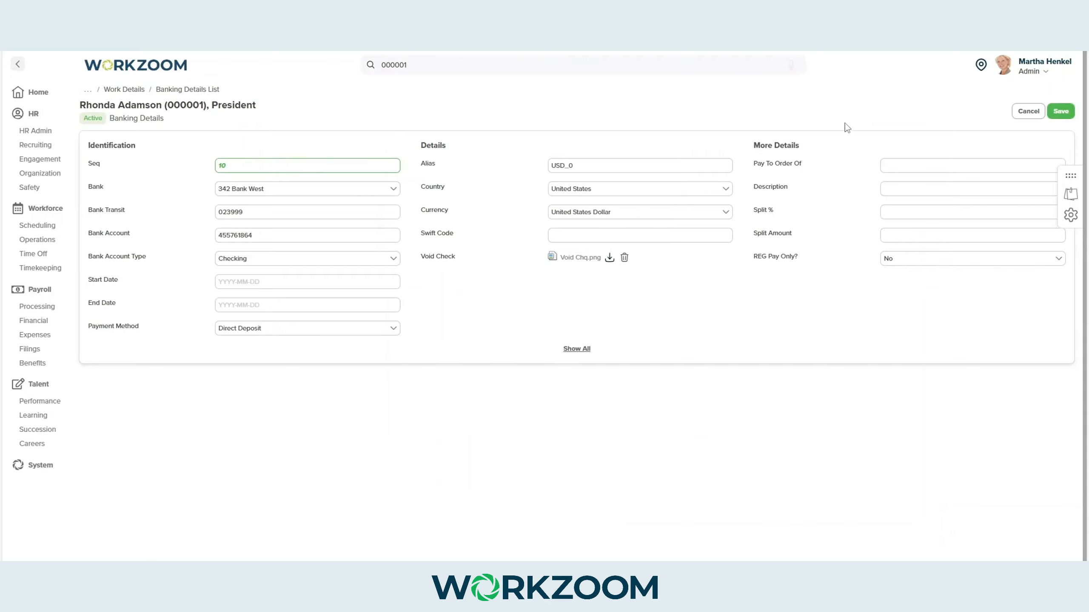
click(1062, 112)
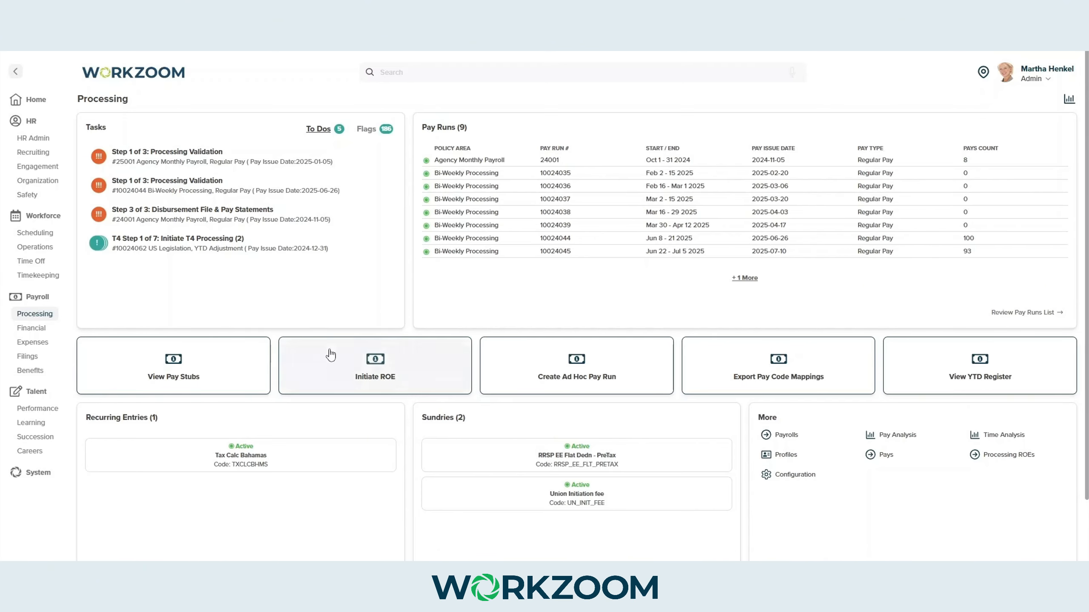
Step: Open the Processing Validation task for the bi-weekly pay run issued 2025-06-26 and examine its pending leave requests
click(219, 185)
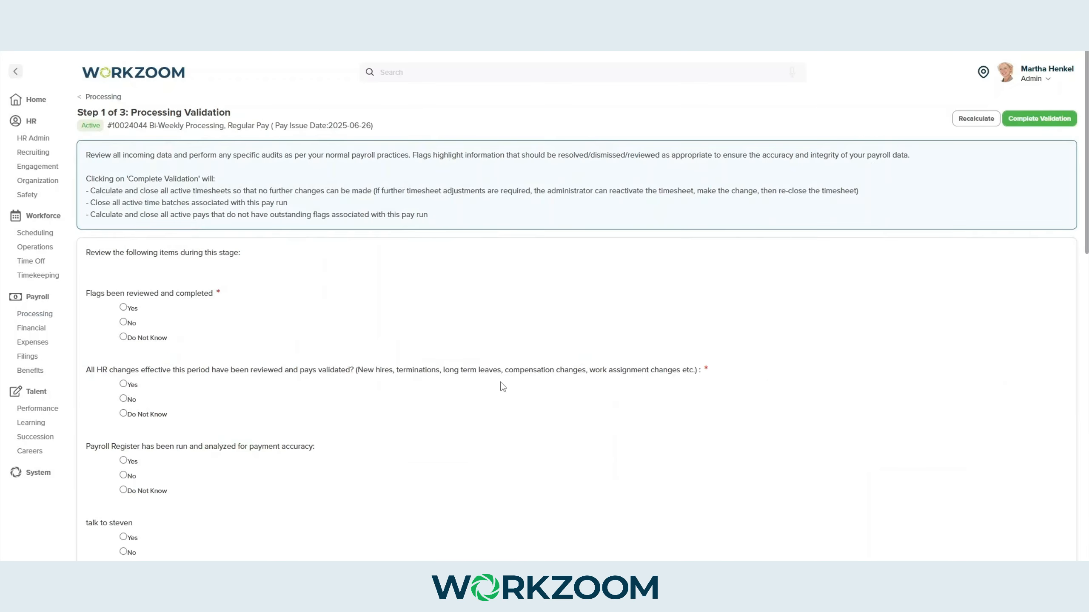
scroll(530, 364, down, 10)
scroll(534, 366, down, 4)
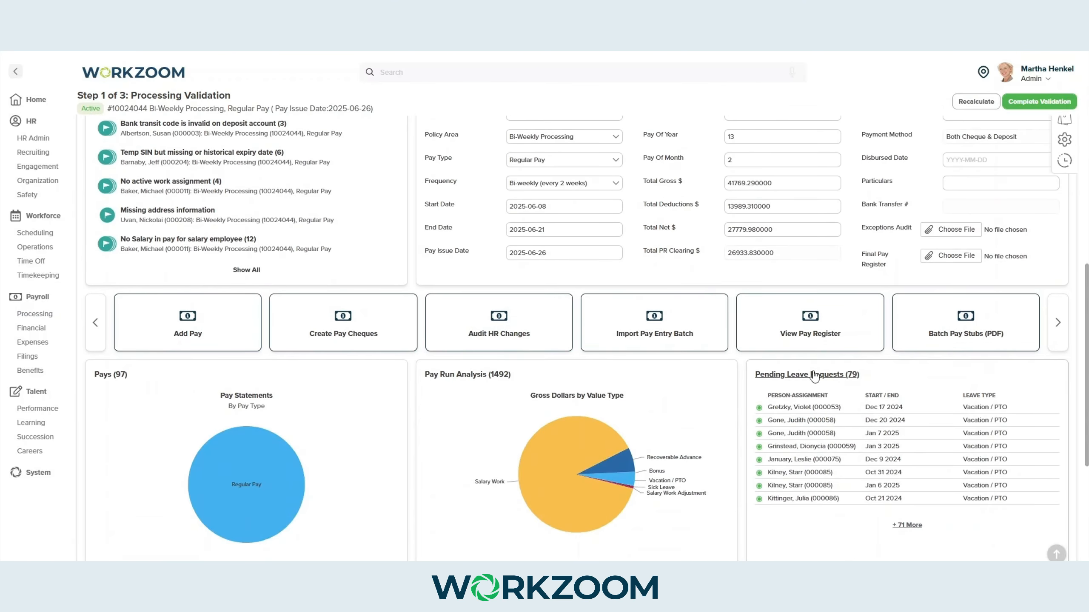
Step: Open the active Personal Leave request dated 2025-06-24 in Time Off and show its record status options
click(40, 267)
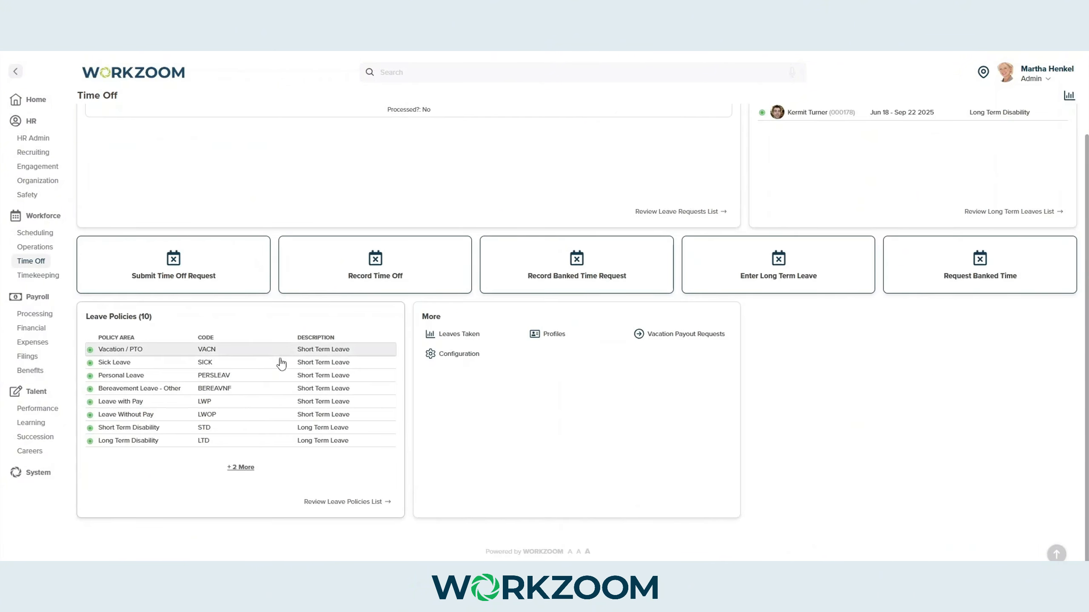
scroll(282, 300, up, 3)
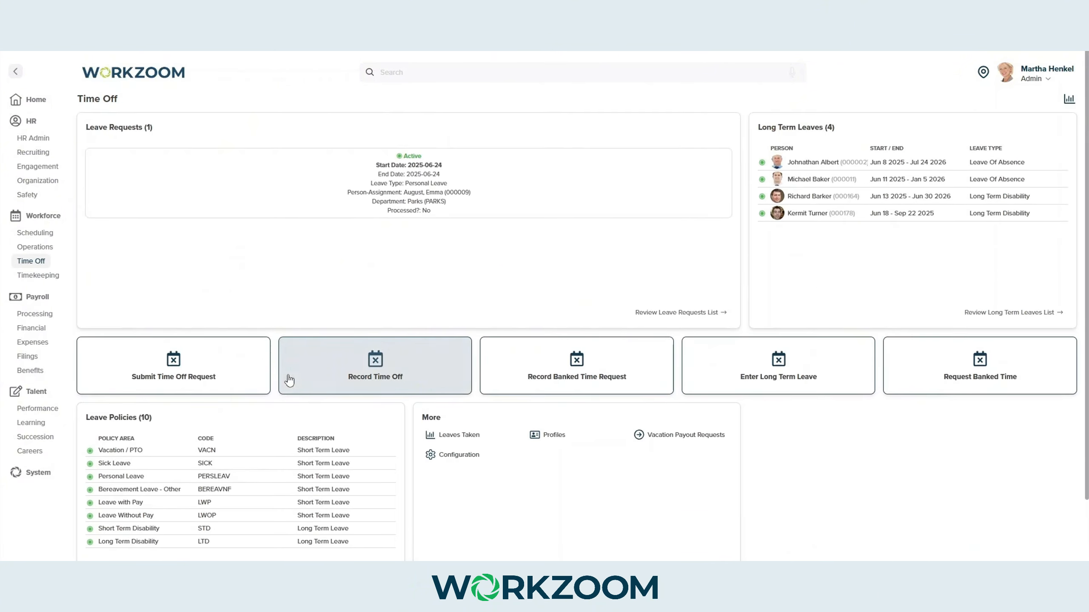
click(212, 205)
click(1071, 222)
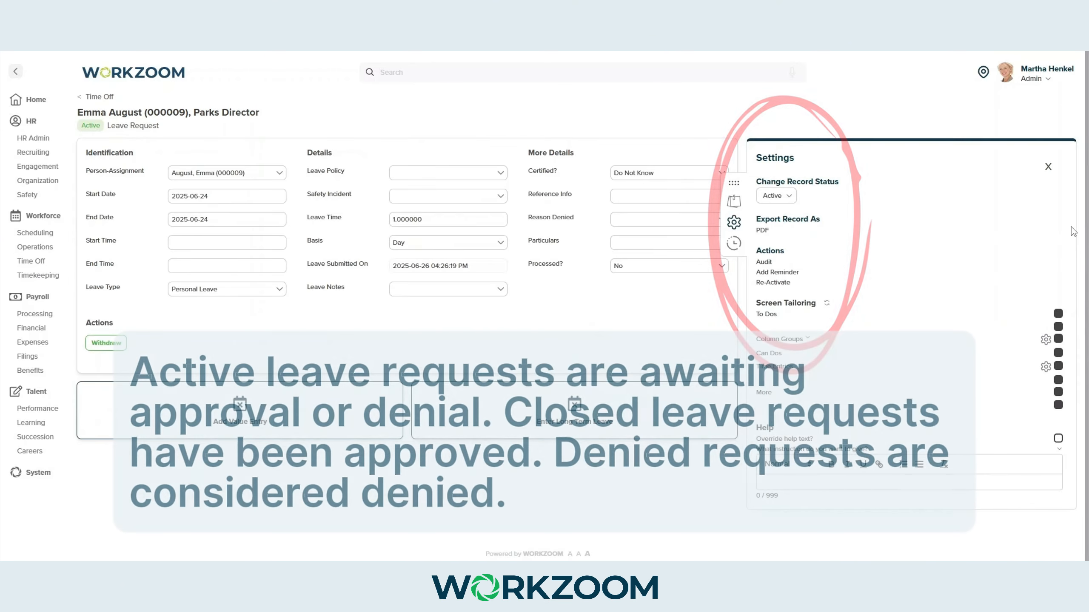
click(778, 195)
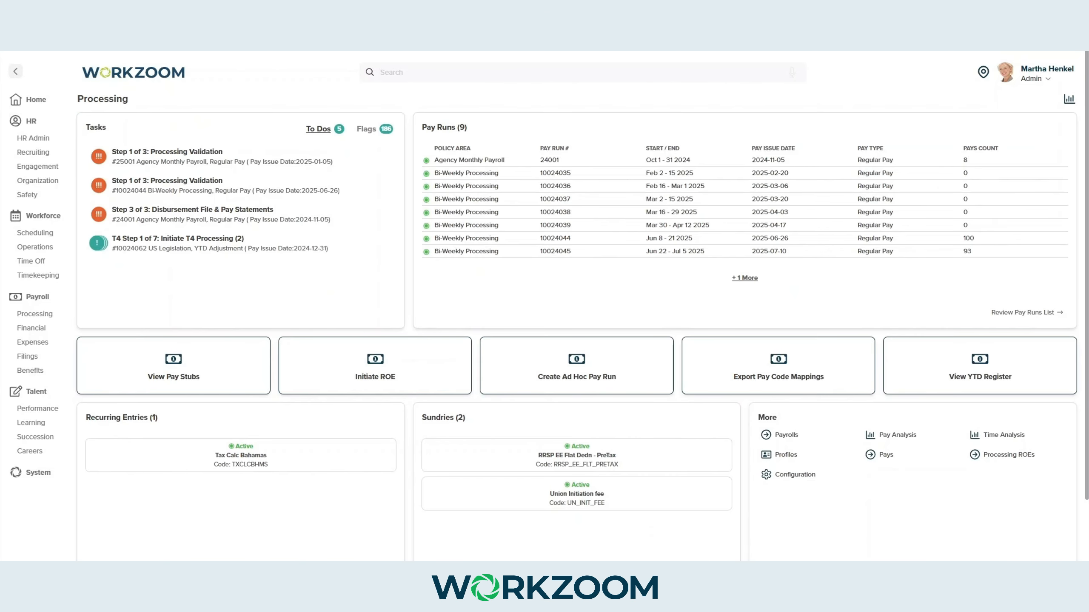
Step: Open the entries of bi-weekly pay run 10024044 for editing and add a blank value entry
click(184, 190)
click(717, 389)
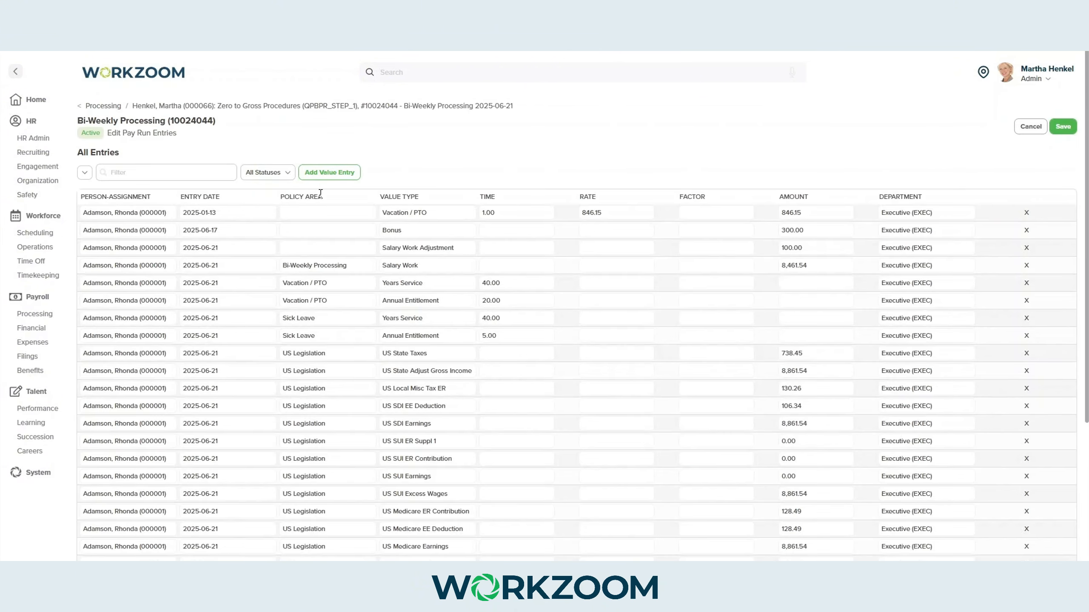
click(317, 177)
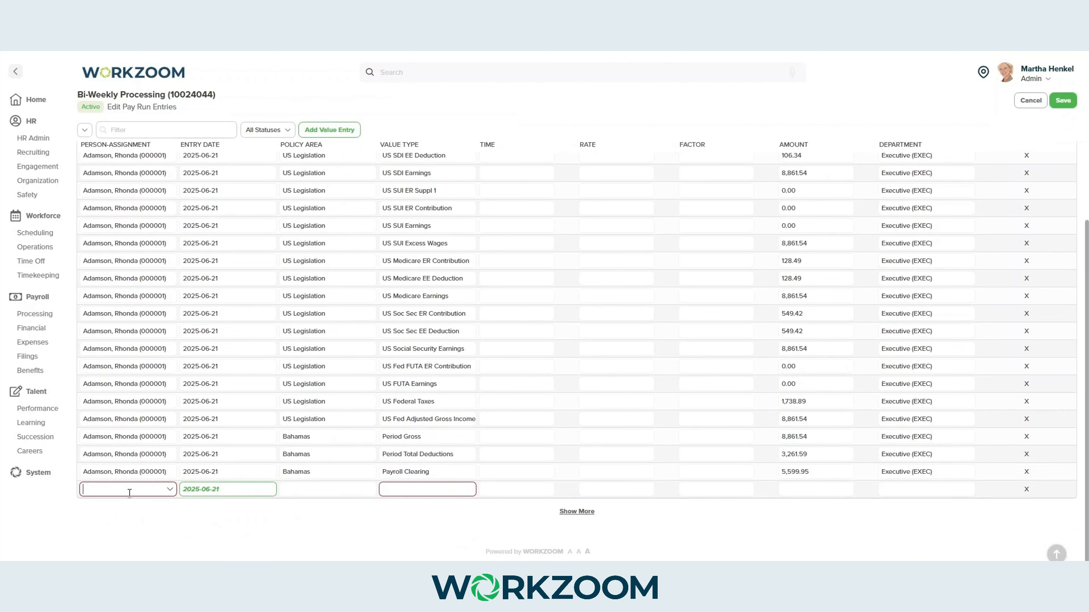
Step: Assign the new value entry to the Paramedic Services employee and set its entry date to 2025-01-03
click(129, 493)
text(59)
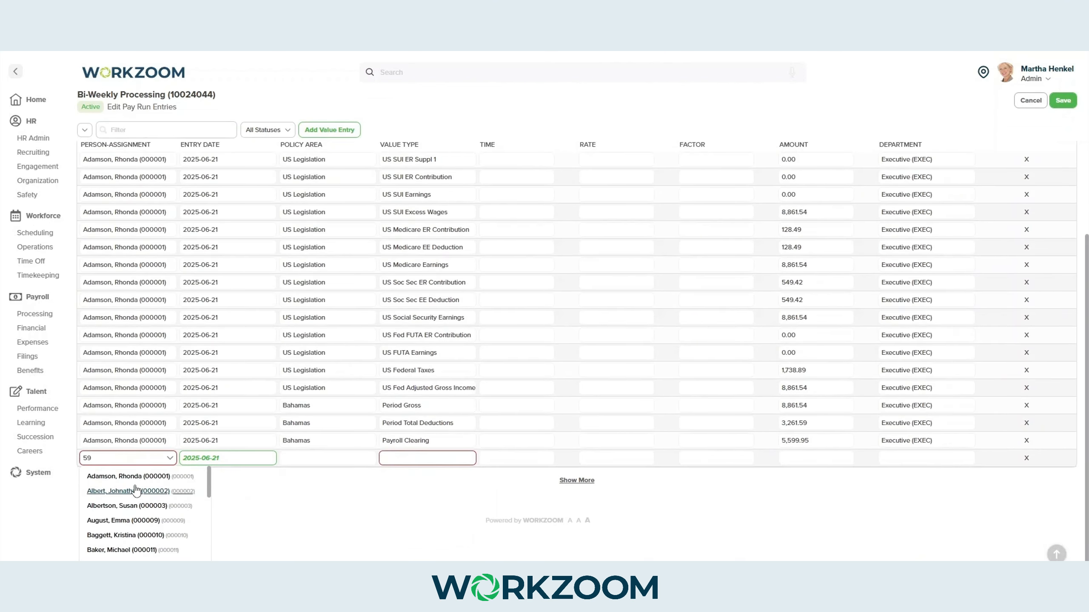
click(139, 506)
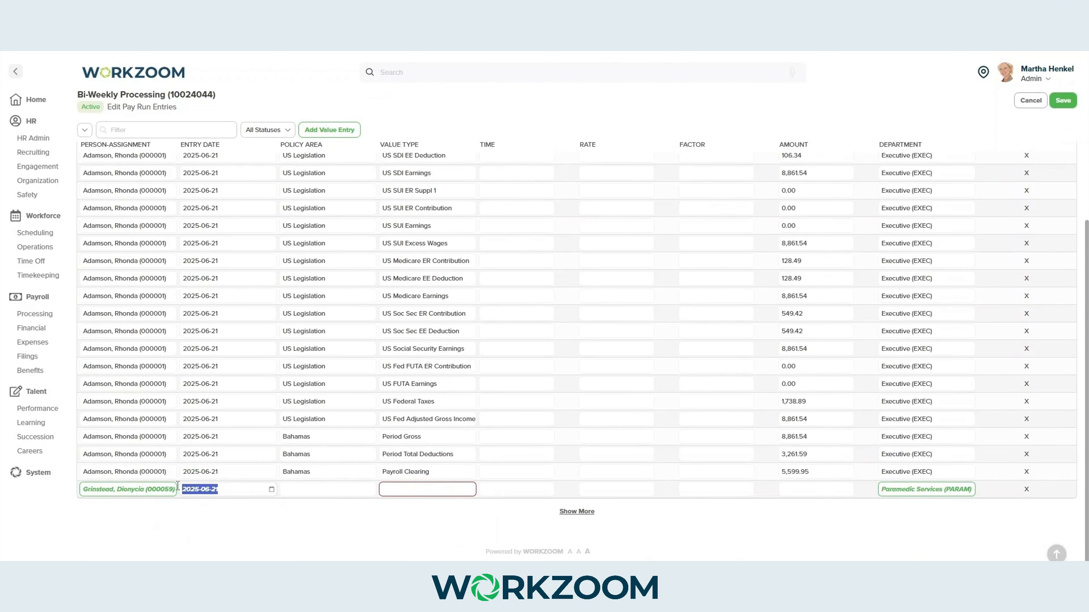
key(BackSpace)
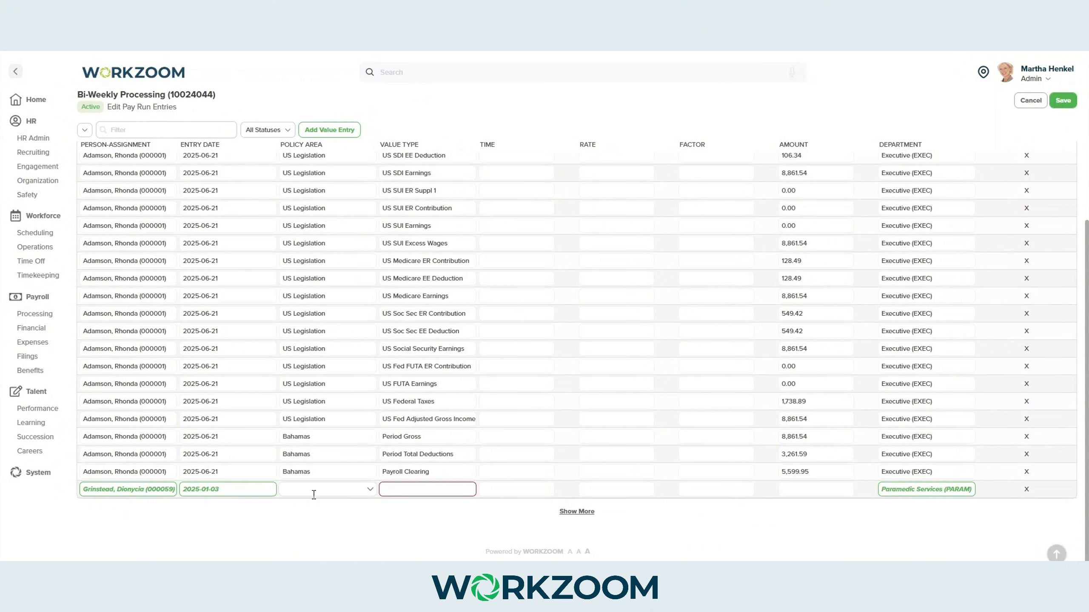
Step: Set the entry's policy area and value type to Vacation / PTO with a time of 1, and save the entries
click(314, 495)
text(Vaca)
click(414, 494)
text(Vacation)
click(525, 491)
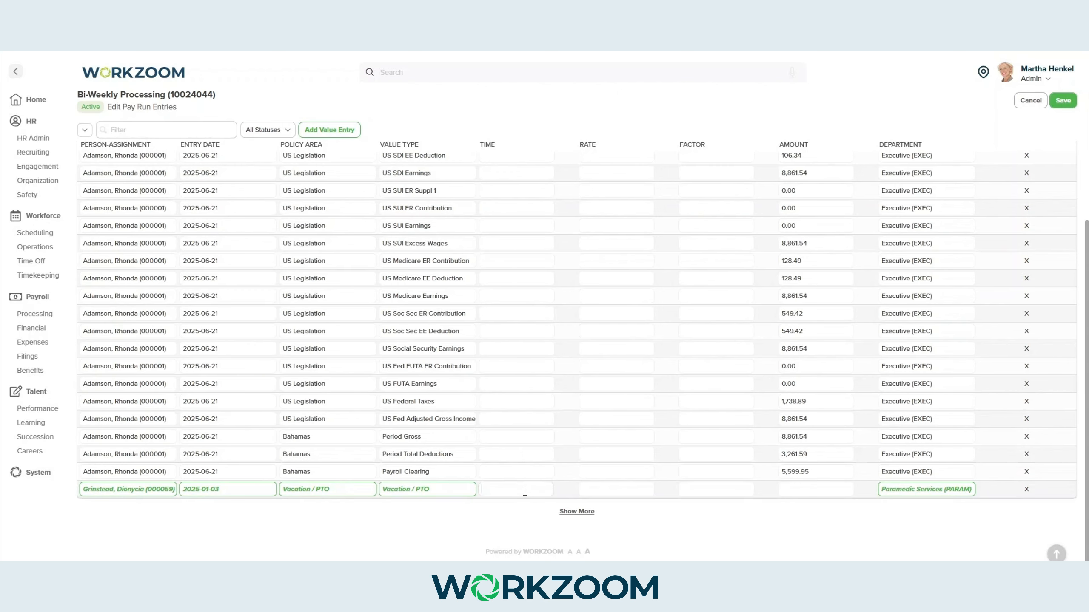
text(1)
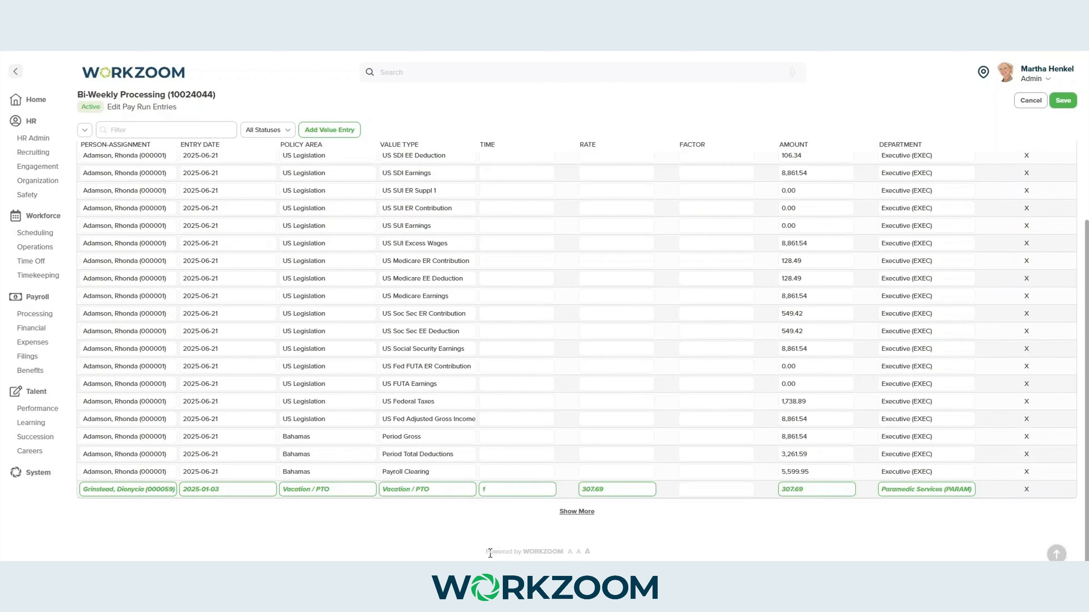
click(1065, 103)
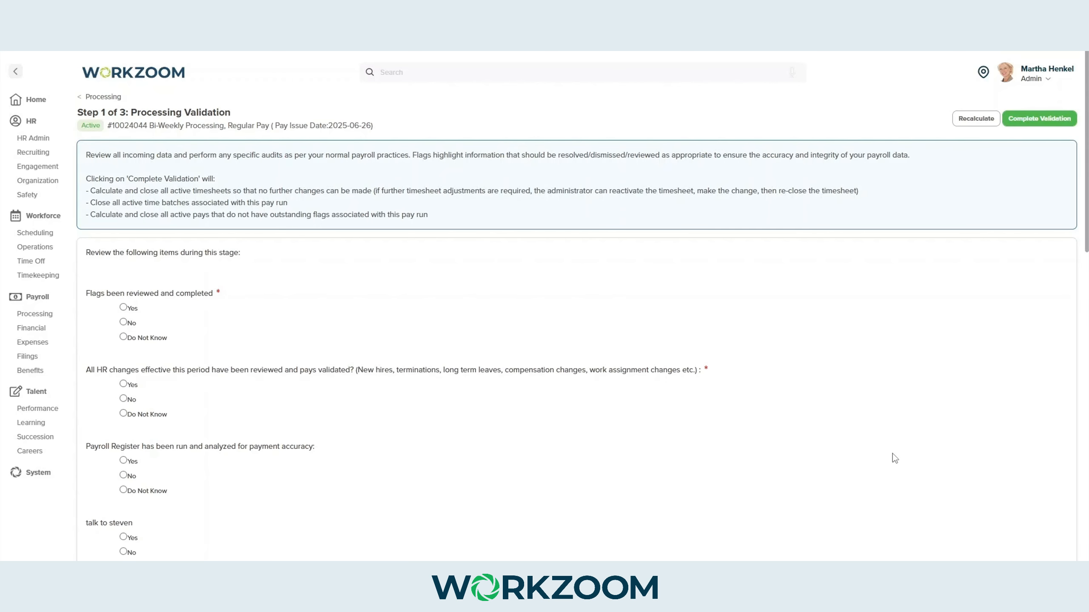
Step: Open the bi-weekly pay run's timesheets and check who the first Complete Timesheet action is assigned to
scroll(427, 508, down, 10)
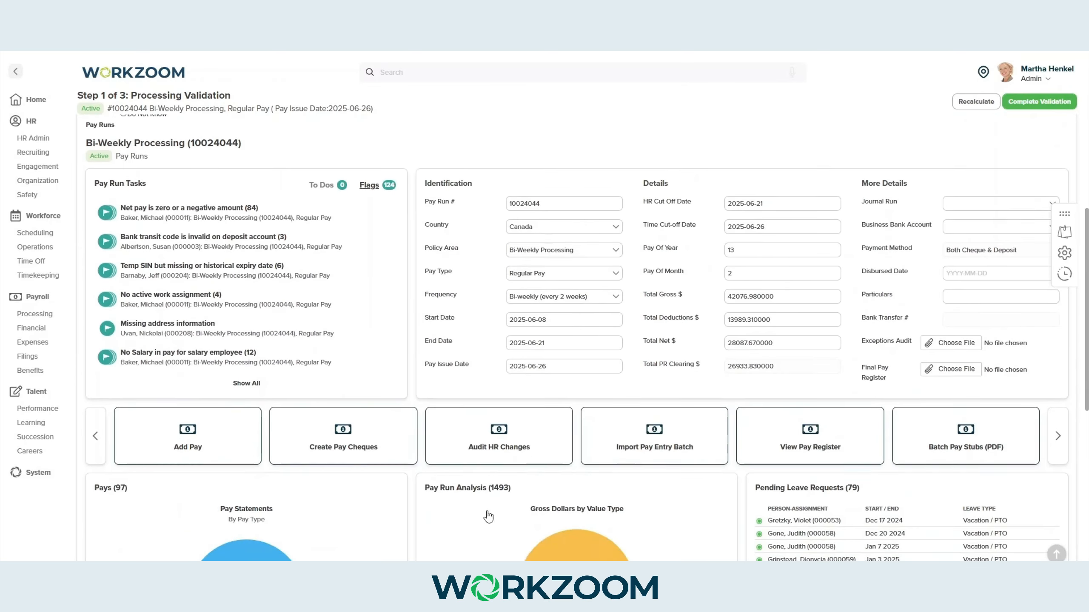
scroll(493, 513, down, 5)
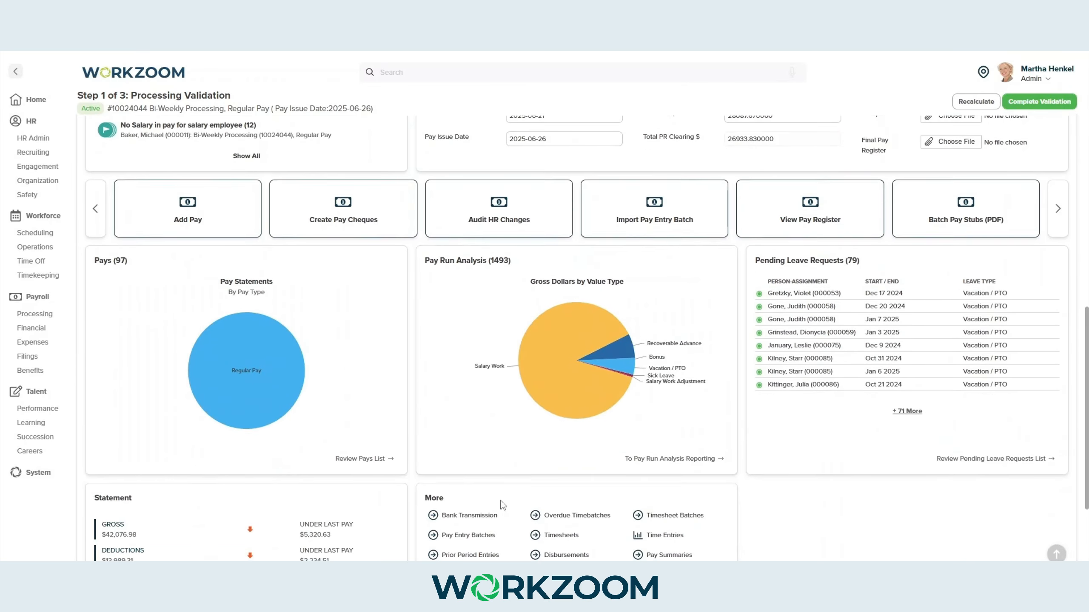
scroll(502, 505, down, 4)
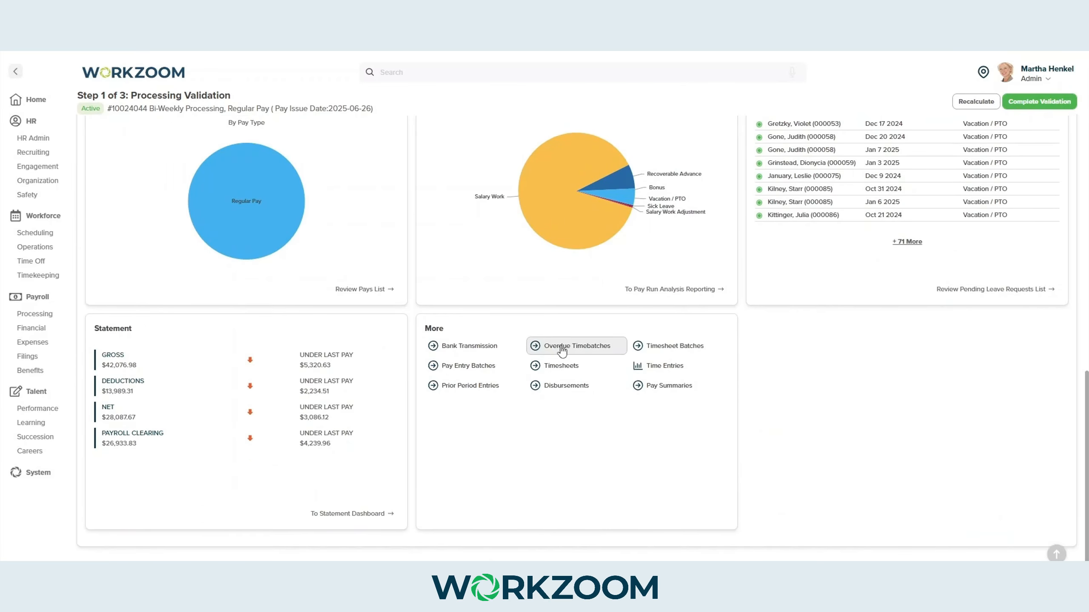
click(557, 366)
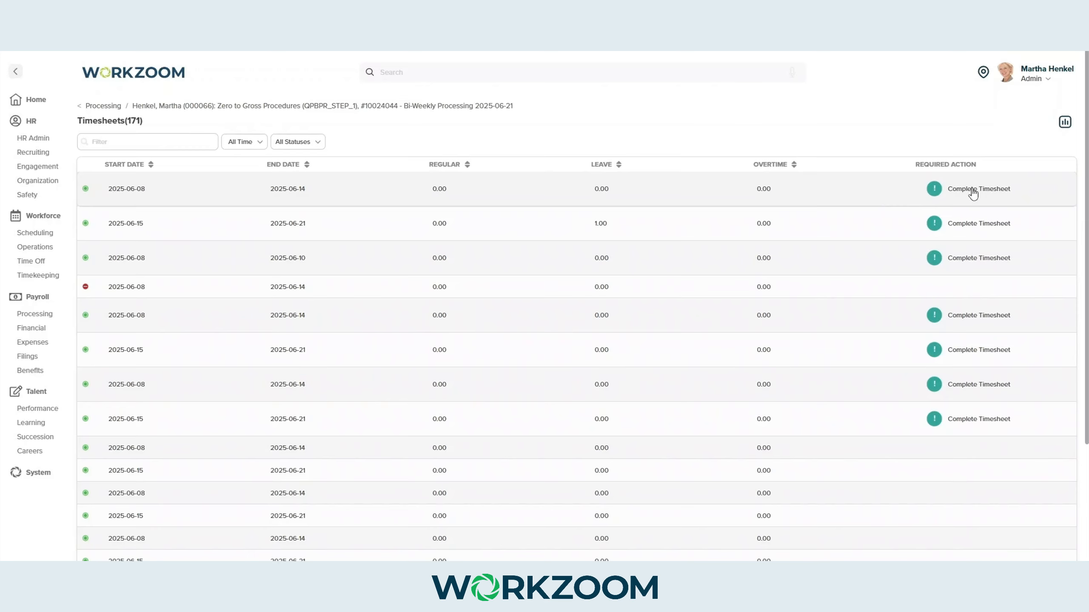
mouse_move(973, 194)
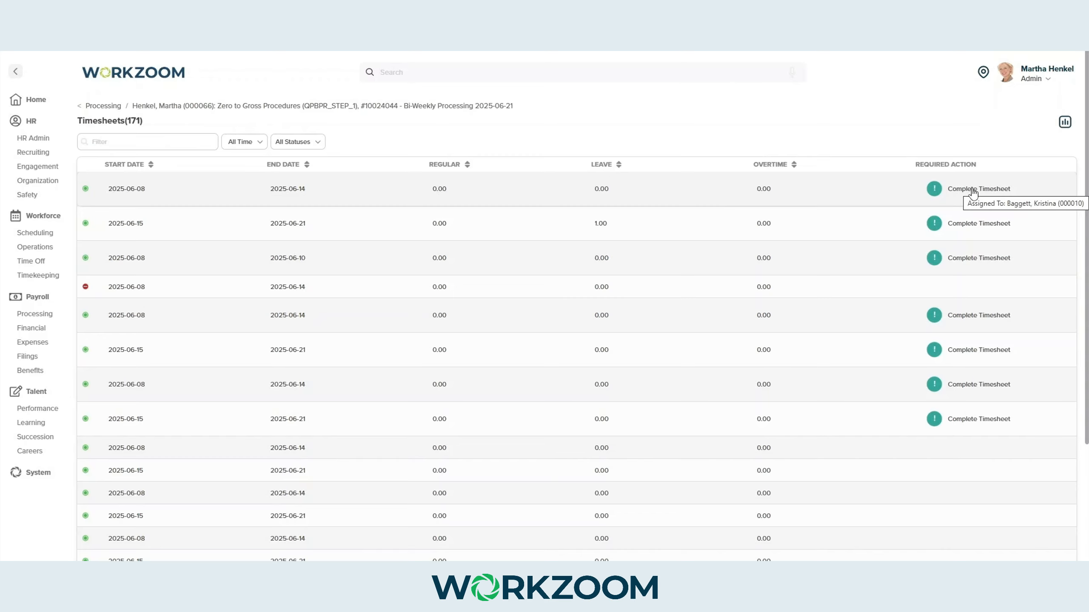
Step: Return to the pay run and open the Environmental Services overdue time batch 335 dated 2025-06-18
click(259, 106)
scroll(338, 402, down, 5)
scroll(338, 402, down, 12)
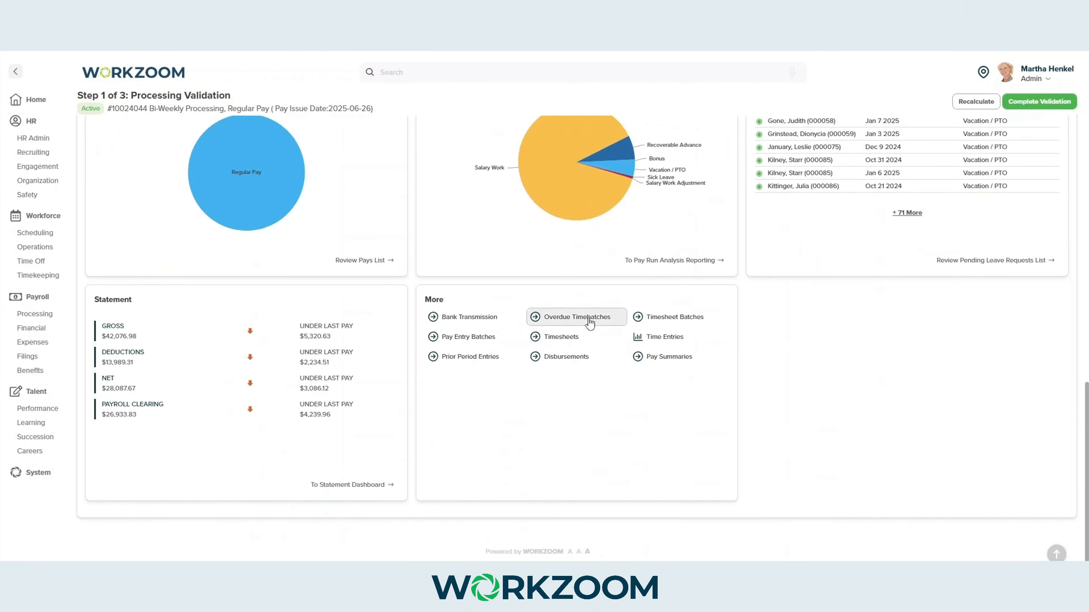
click(590, 321)
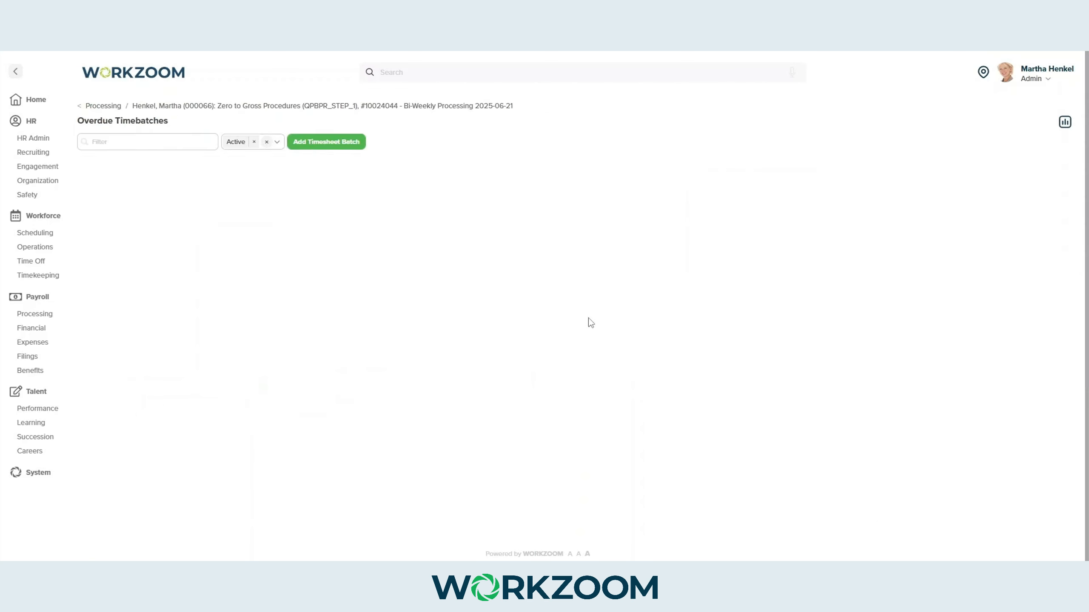
click(343, 224)
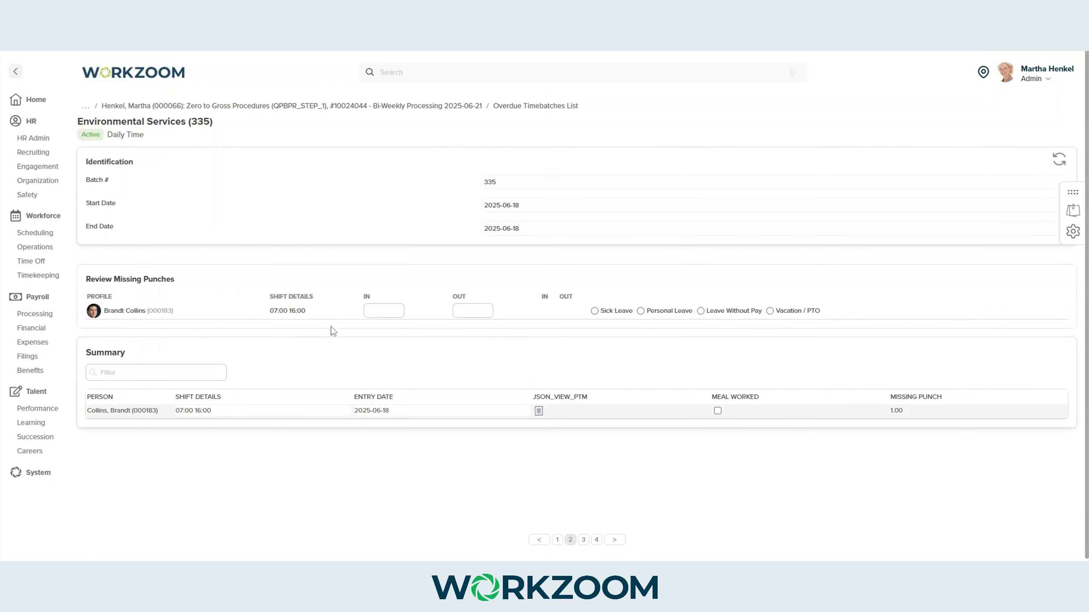
Step: Record the missing punch in batch 335 as Sick Leave, change the record status to Closed and save
click(595, 311)
click(1073, 232)
click(770, 209)
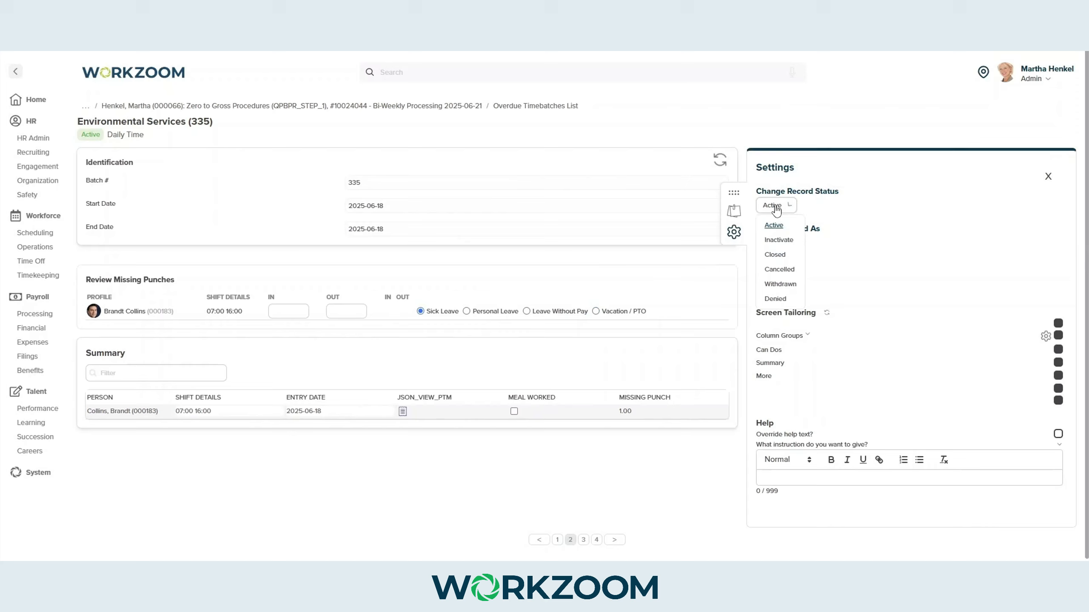
click(780, 254)
click(1063, 127)
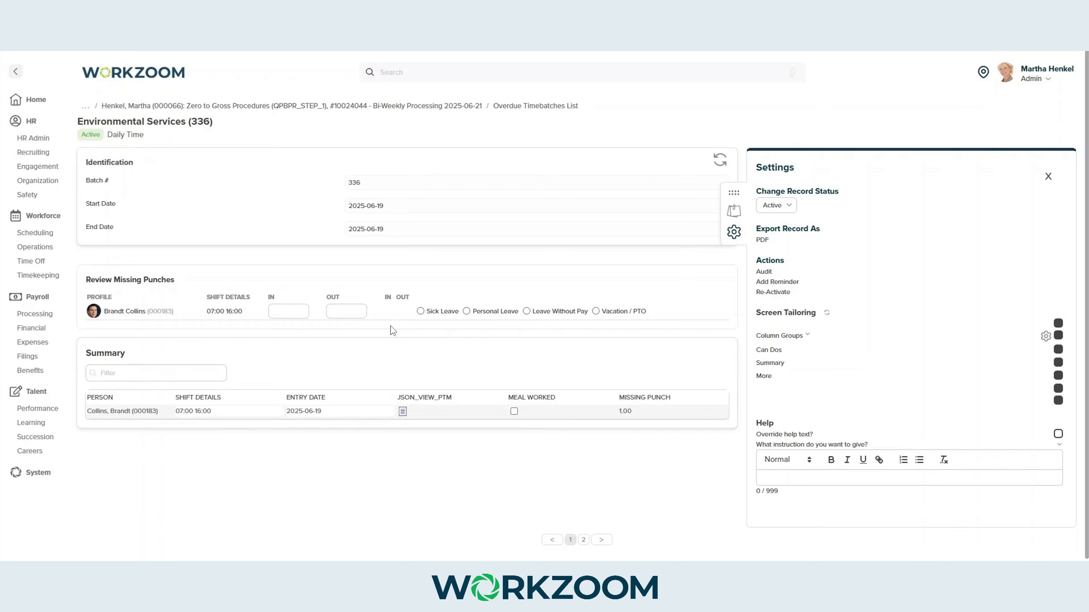
Step: Return to the pay run's Processing Validation and show all flags in its task list for review
click(519, 107)
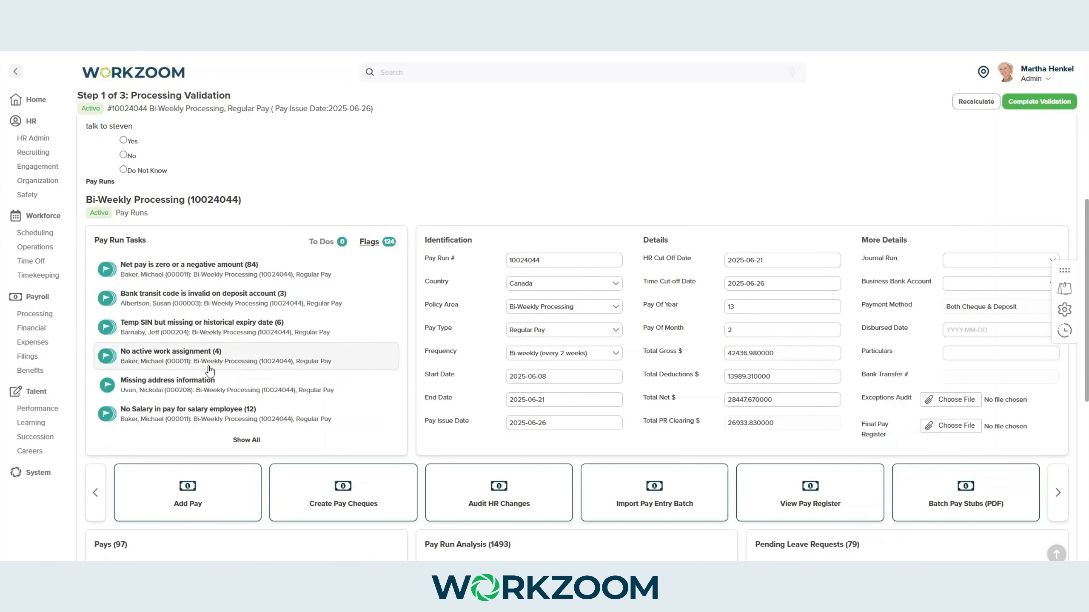
click(245, 440)
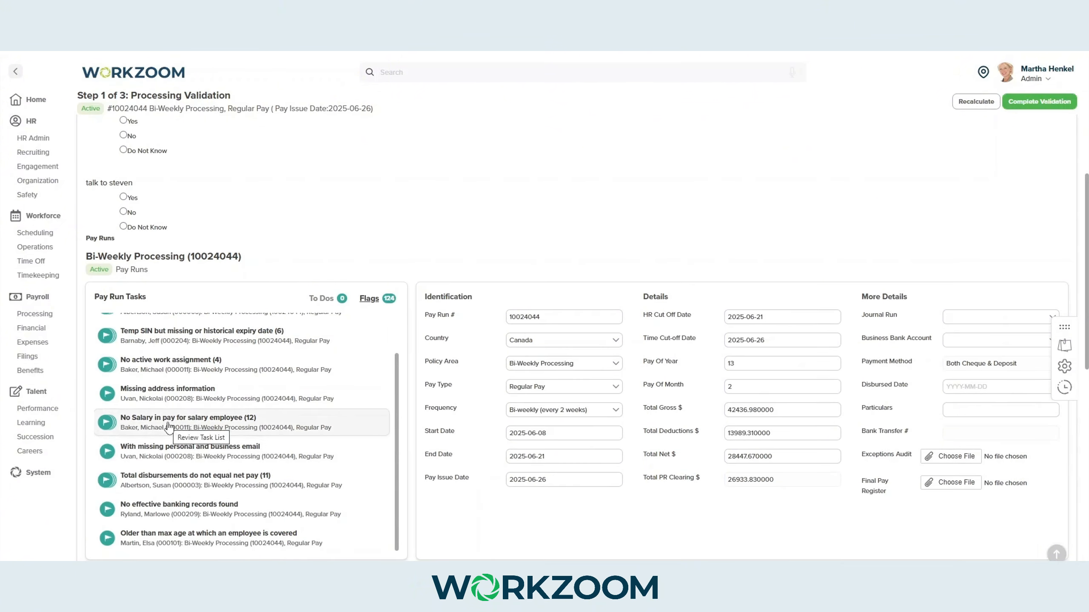
scroll(165, 444, up, 2)
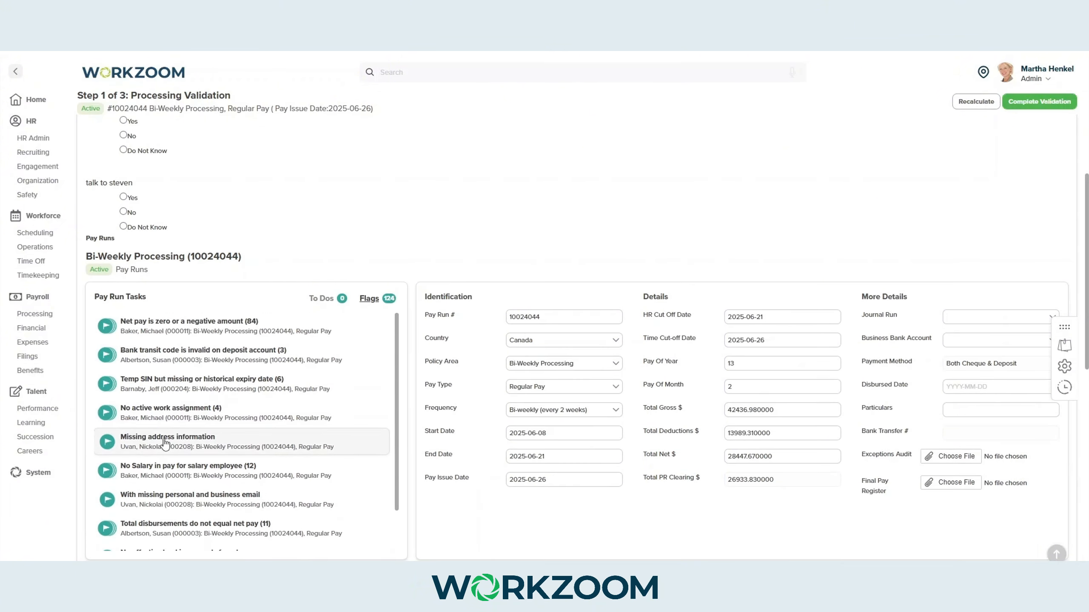
Step: Review the Missing address information flag, return to the pay run, and examine the Net pay is zero or a negative amount flags
click(165, 442)
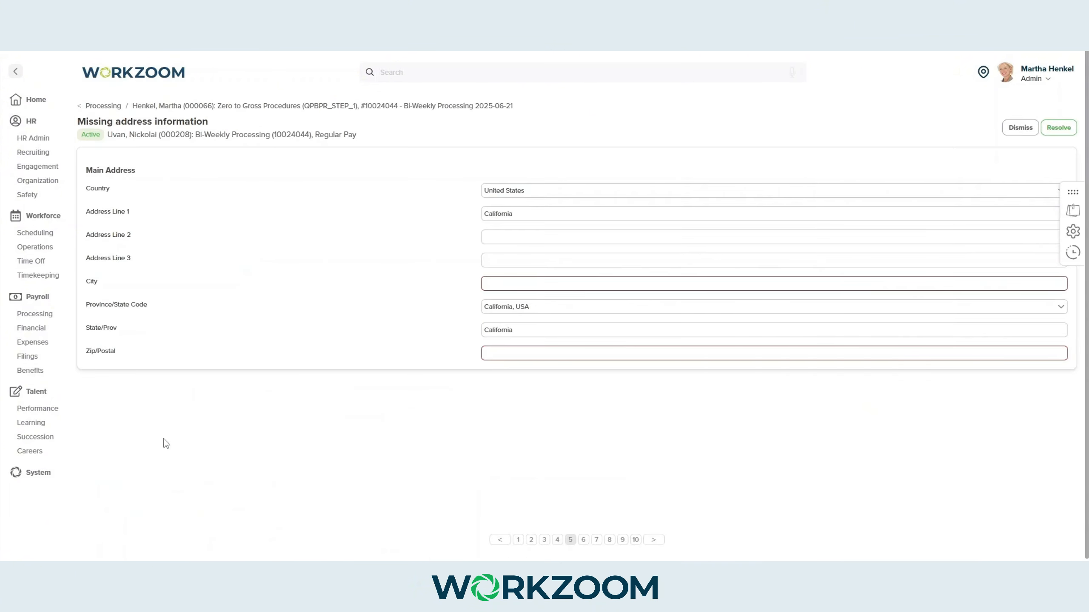
click(436, 108)
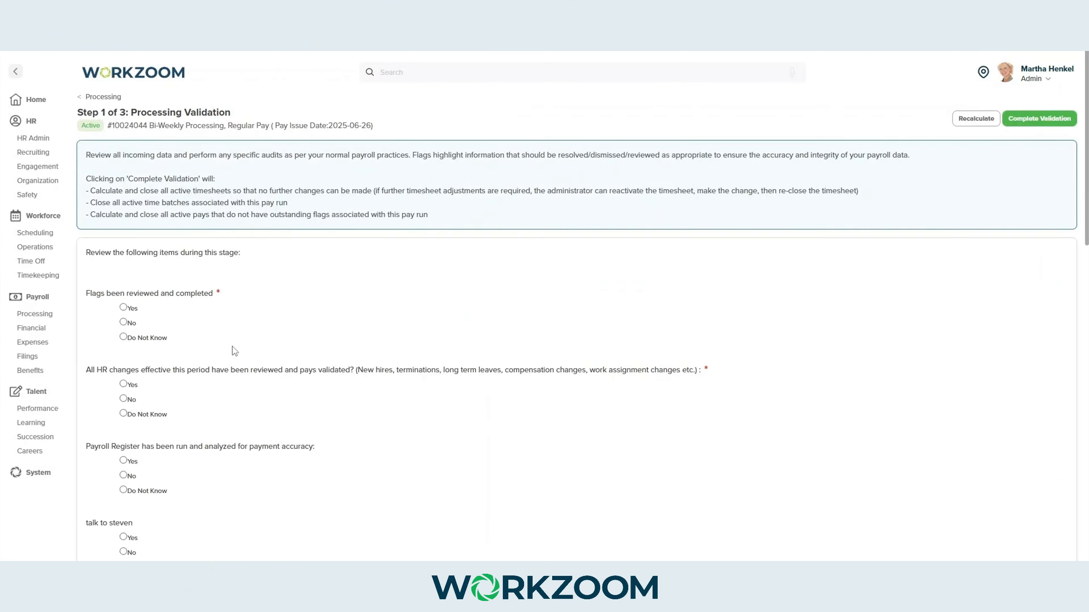
scroll(198, 419, down, 1)
scroll(199, 420, down, 5)
scroll(183, 489, down, 1)
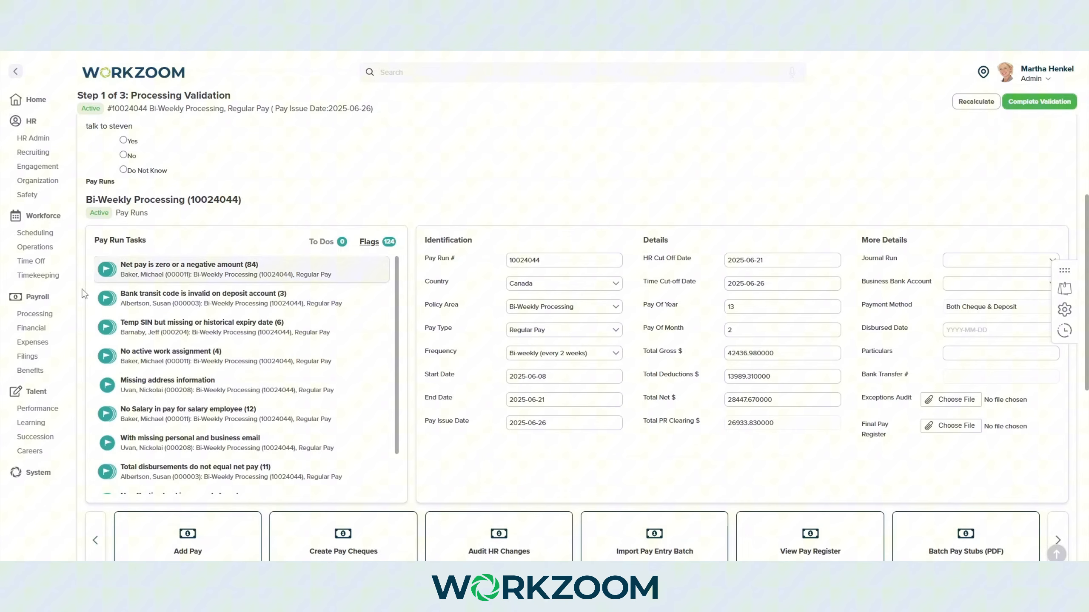
click(184, 275)
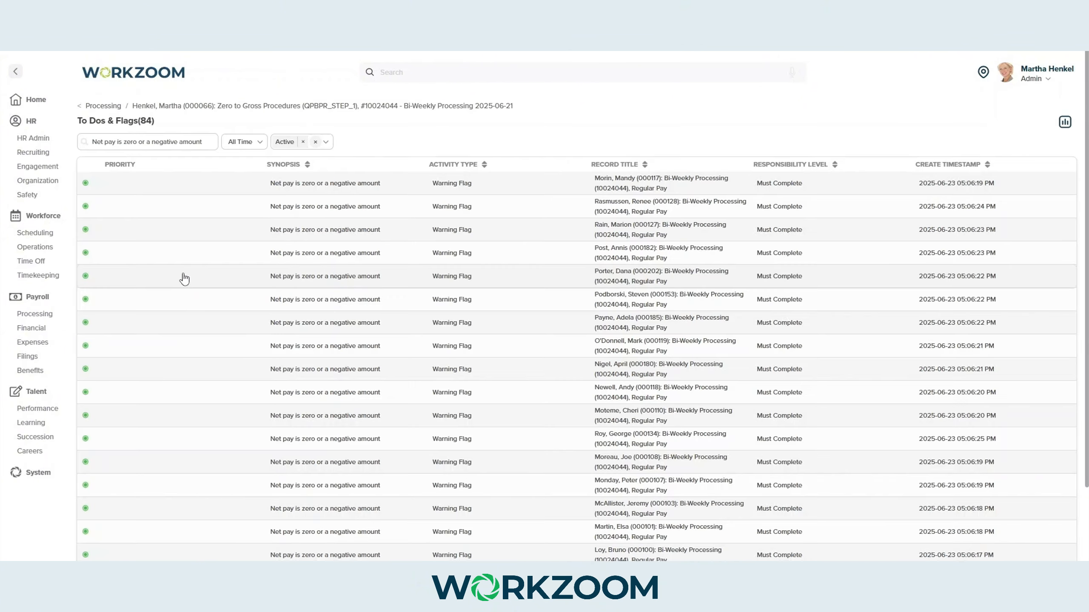
click(207, 227)
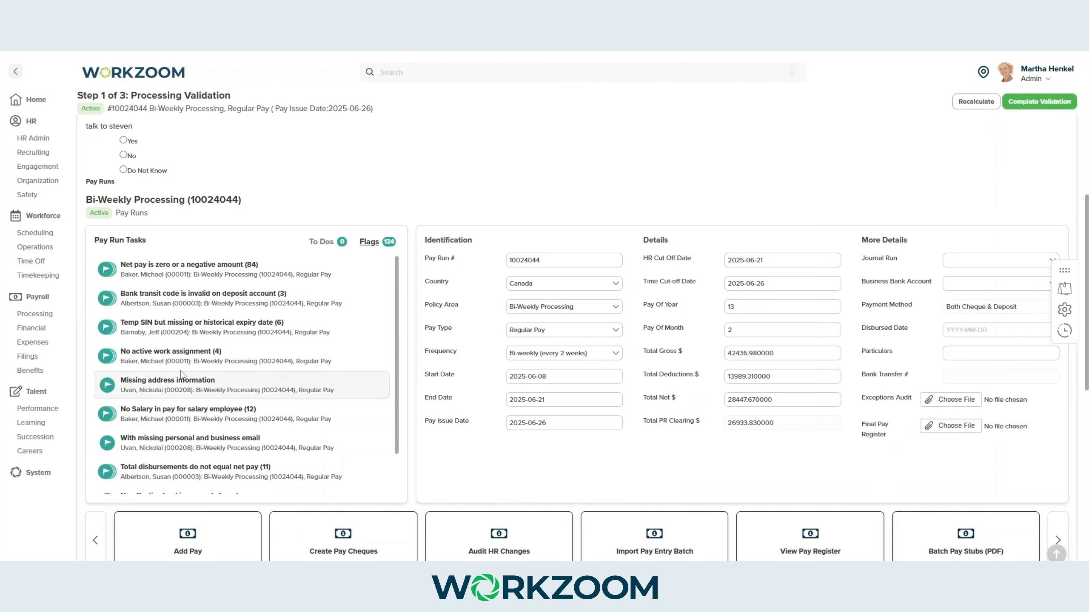
Step: Open the Missing address information flag, fill in the employee's missing city and zip code, and save
click(182, 380)
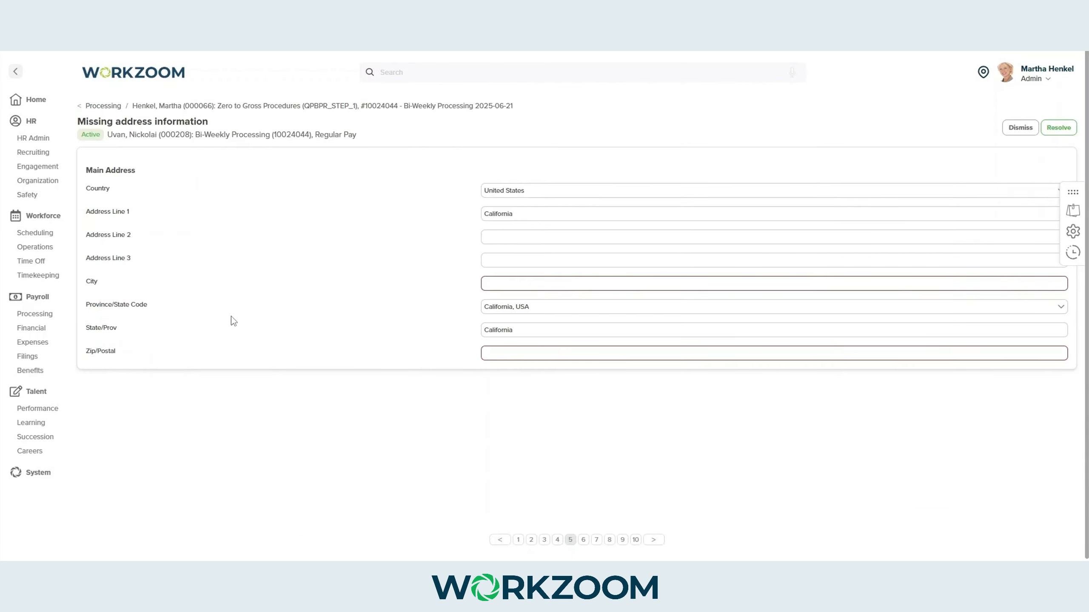
click(512, 237)
click(530, 283)
text(Los Angeles)
key(Tab)
key(Tab)
key(Tab)
text(90001)
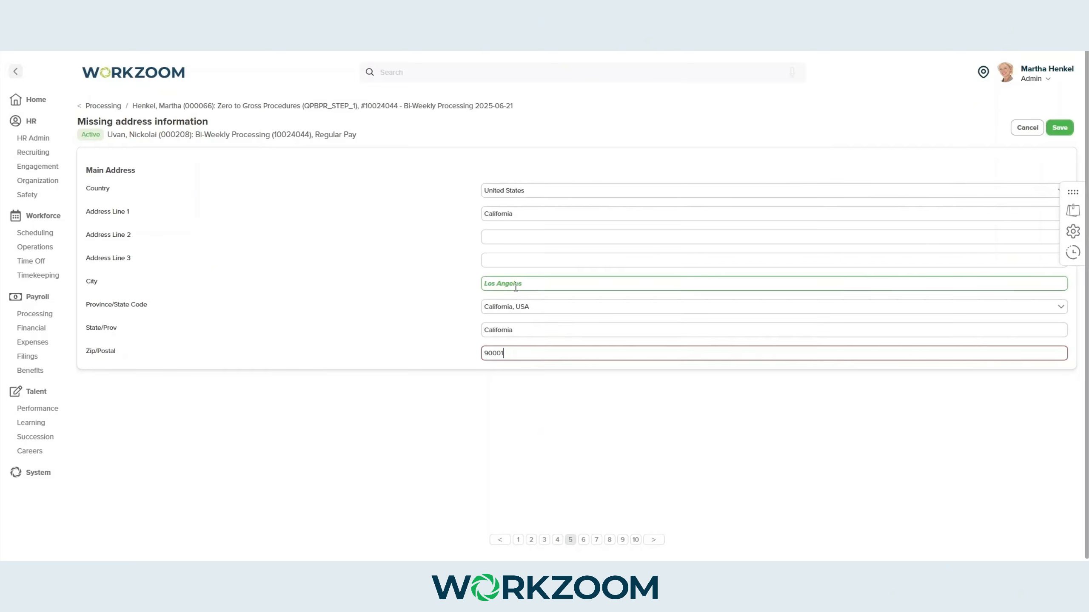
click(1059, 127)
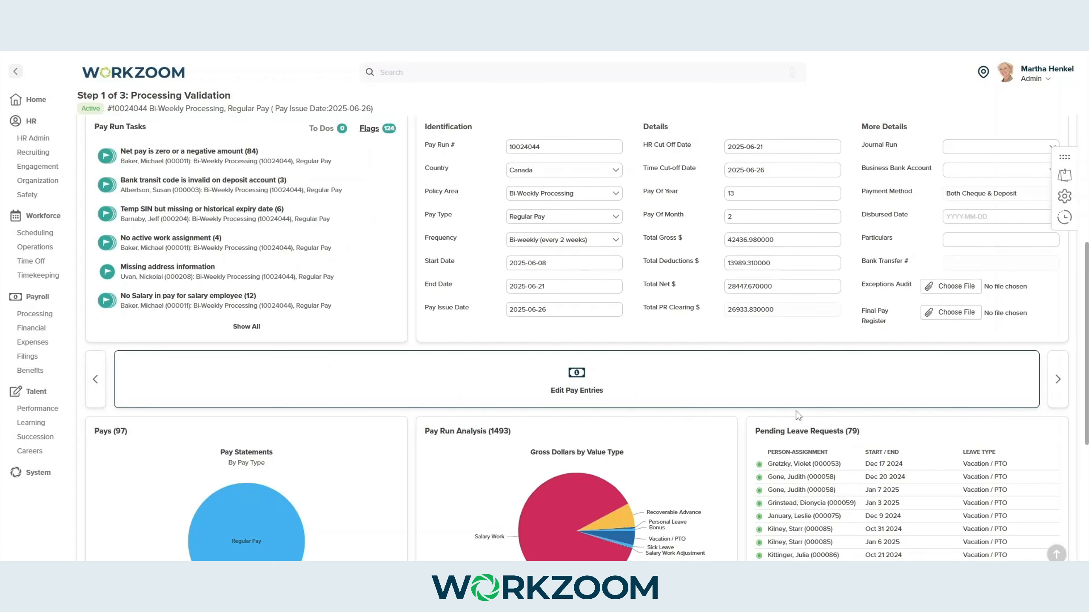
Step: Open the bi-weekly pay run's pay register spreadsheet and look across its employee columns
click(731, 388)
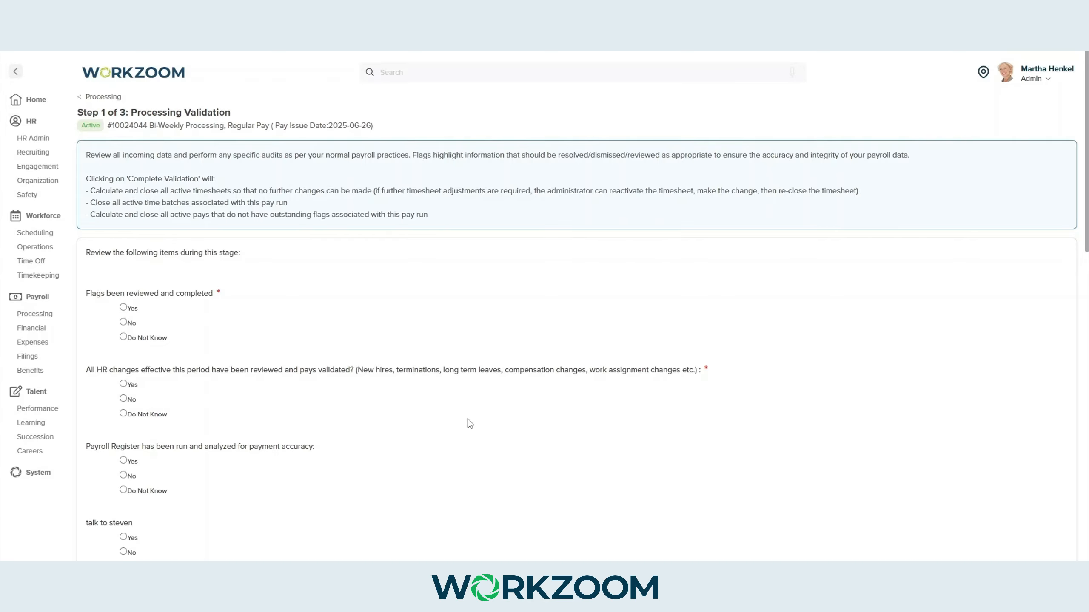
scroll(471, 423, down, 9)
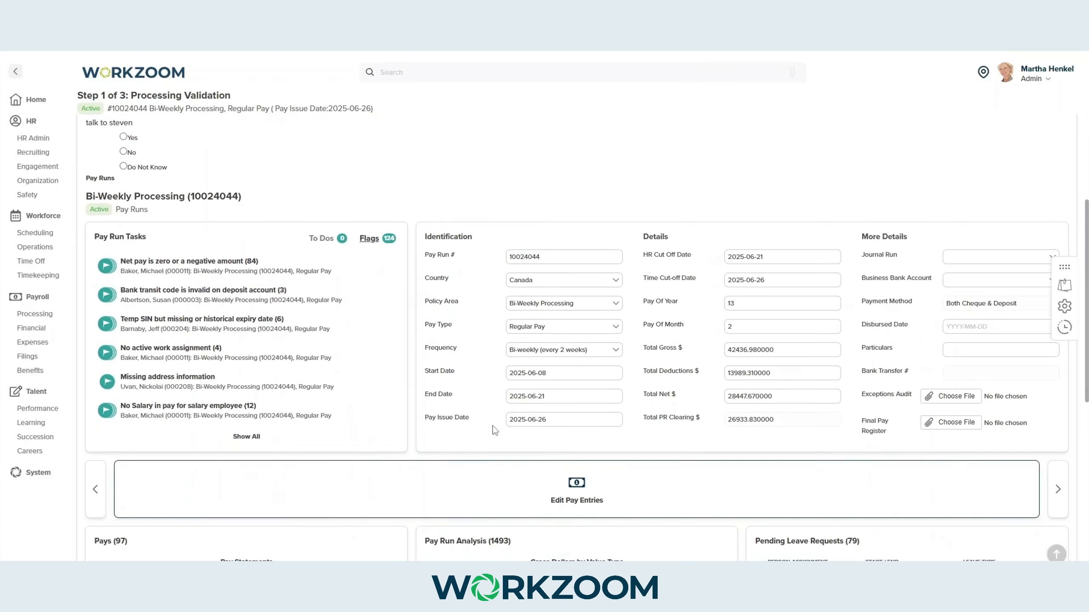
scroll(493, 425, down, 4)
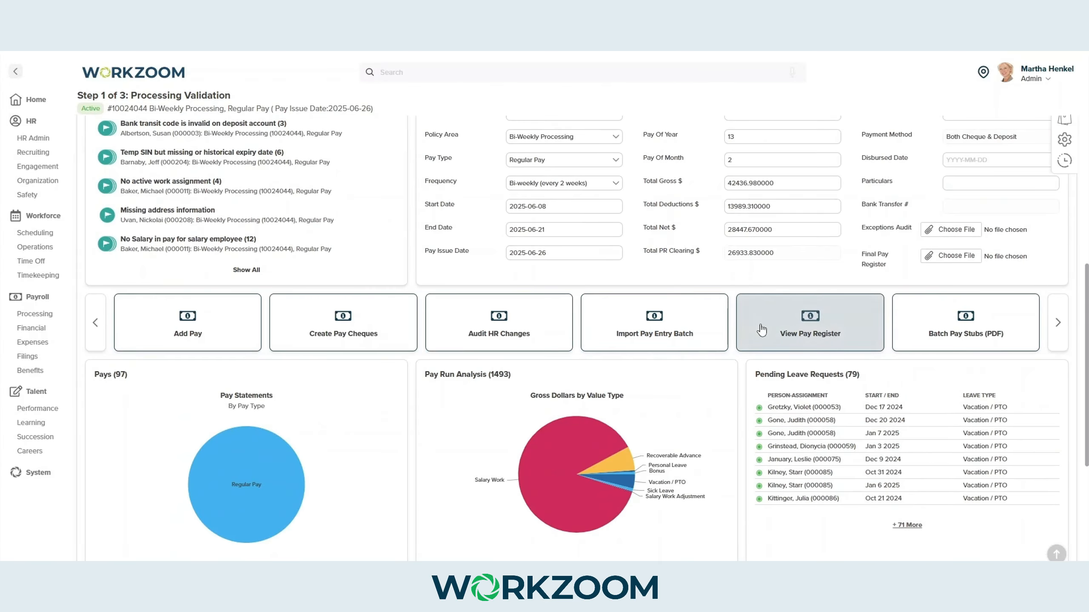
click(761, 330)
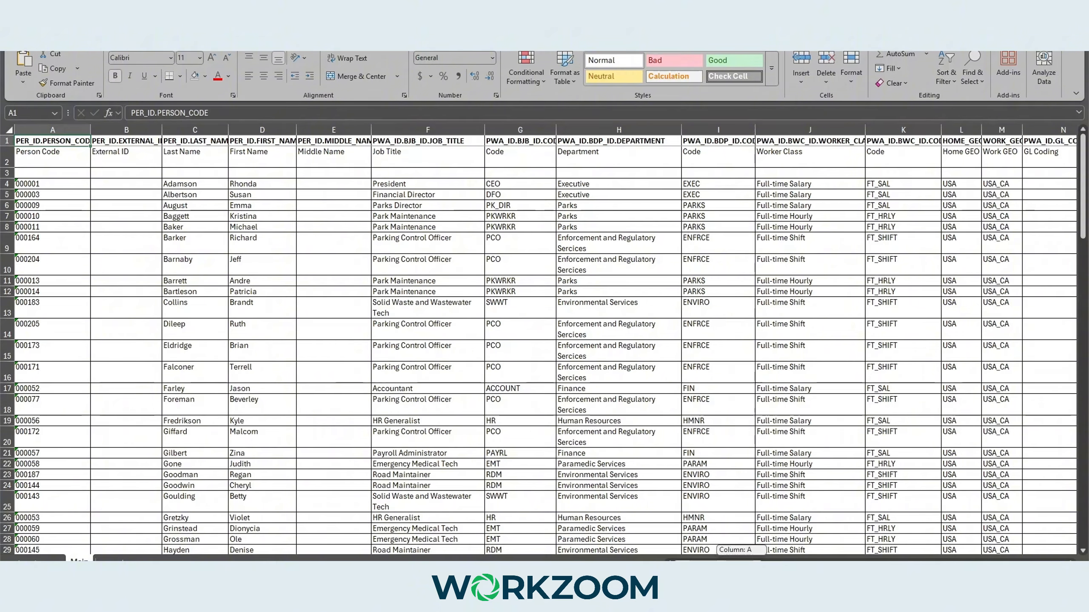
drag(703, 560, 763, 560)
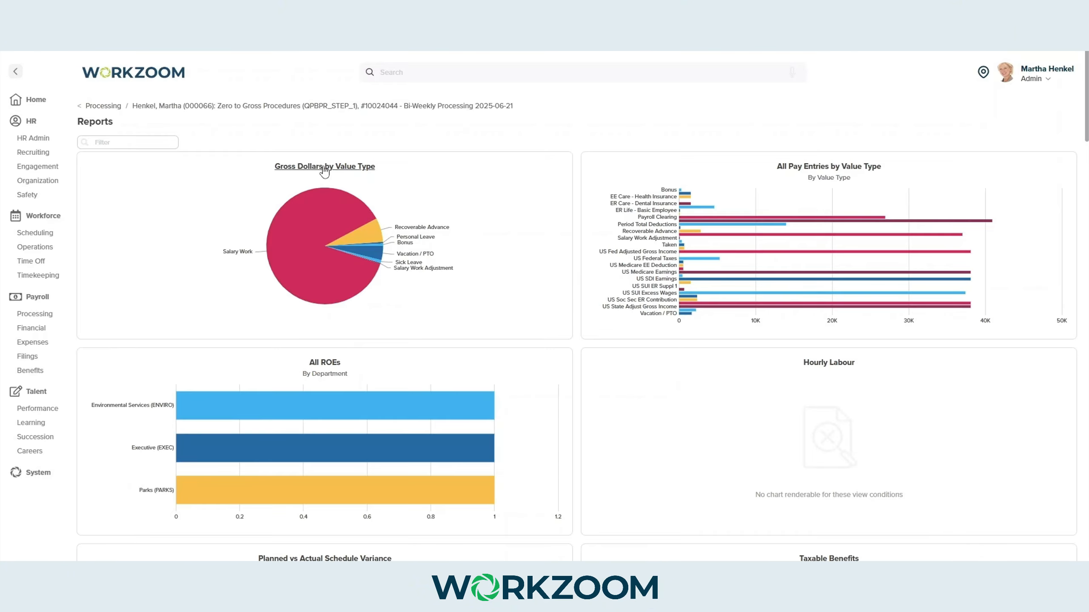
Step: Examine the pay run's Gross Dollars by Value Type, Taxable Benefits and Deductions reports
click(324, 169)
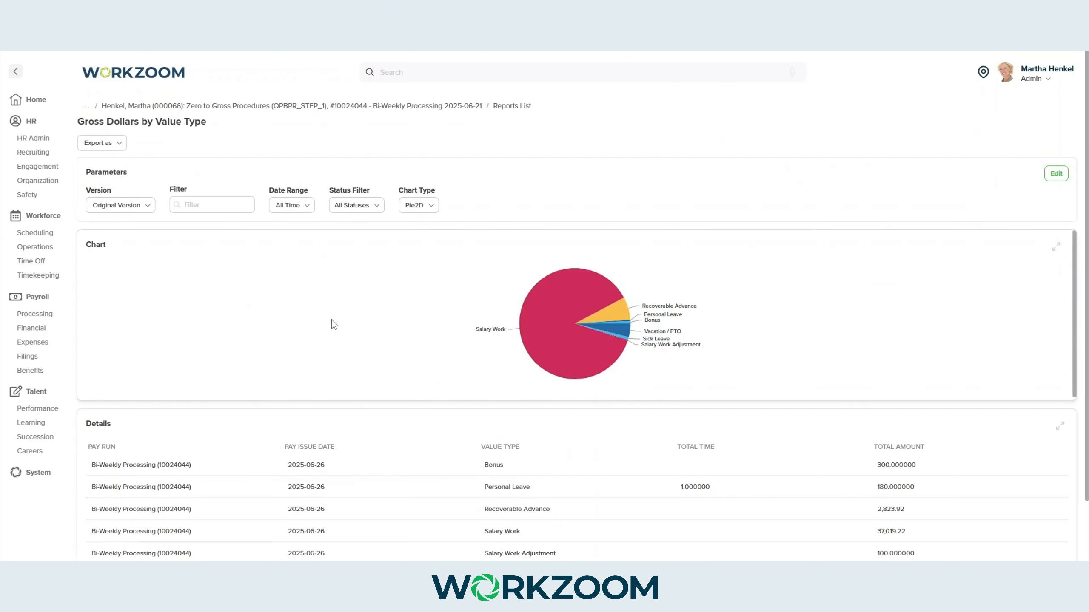
scroll(316, 418, down, 3)
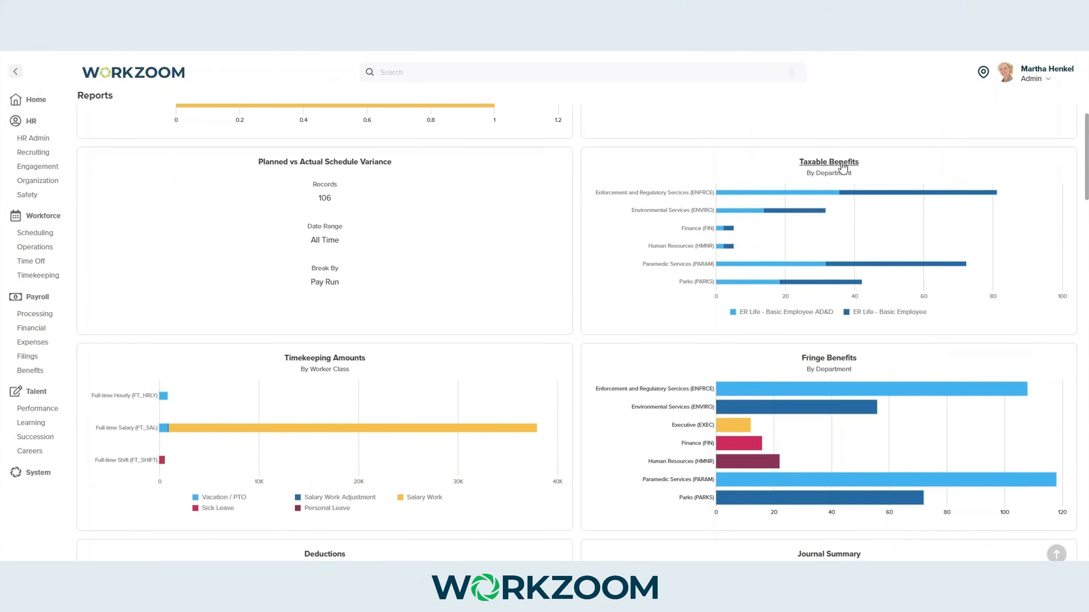
click(841, 163)
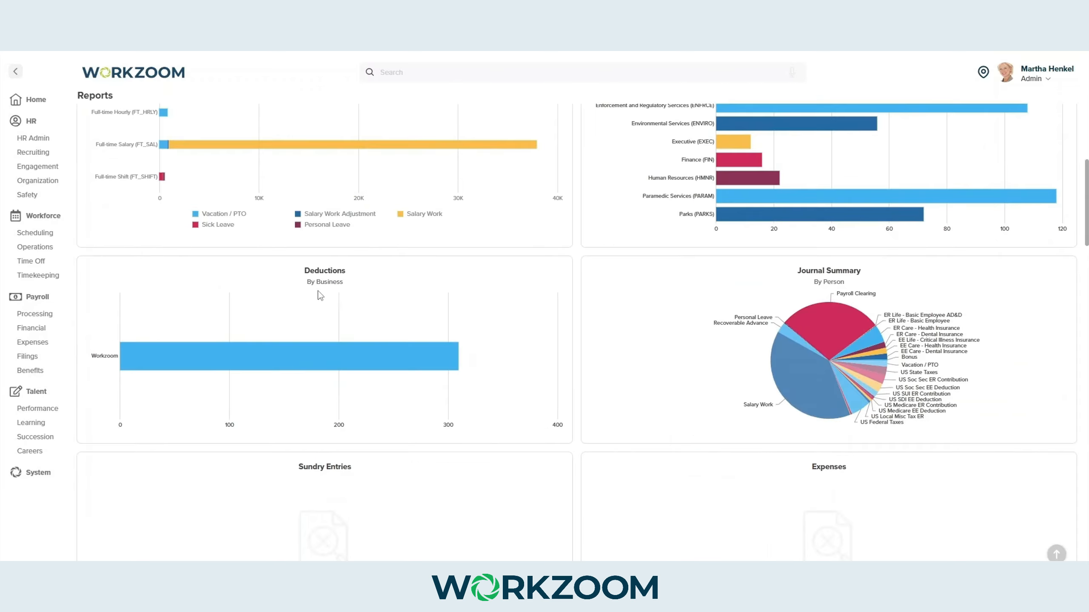
click(324, 274)
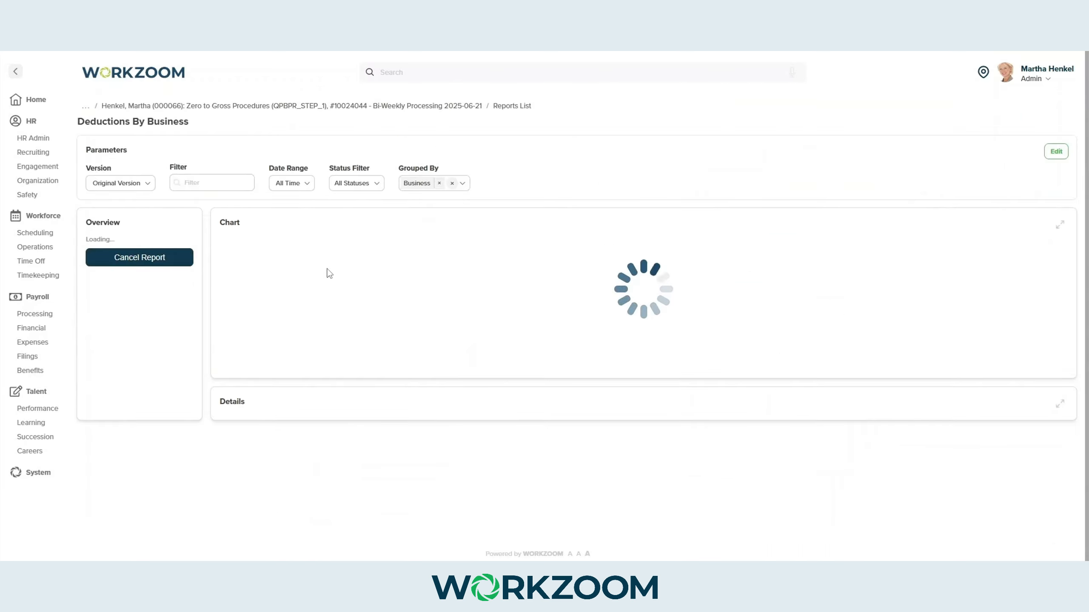
click(141, 274)
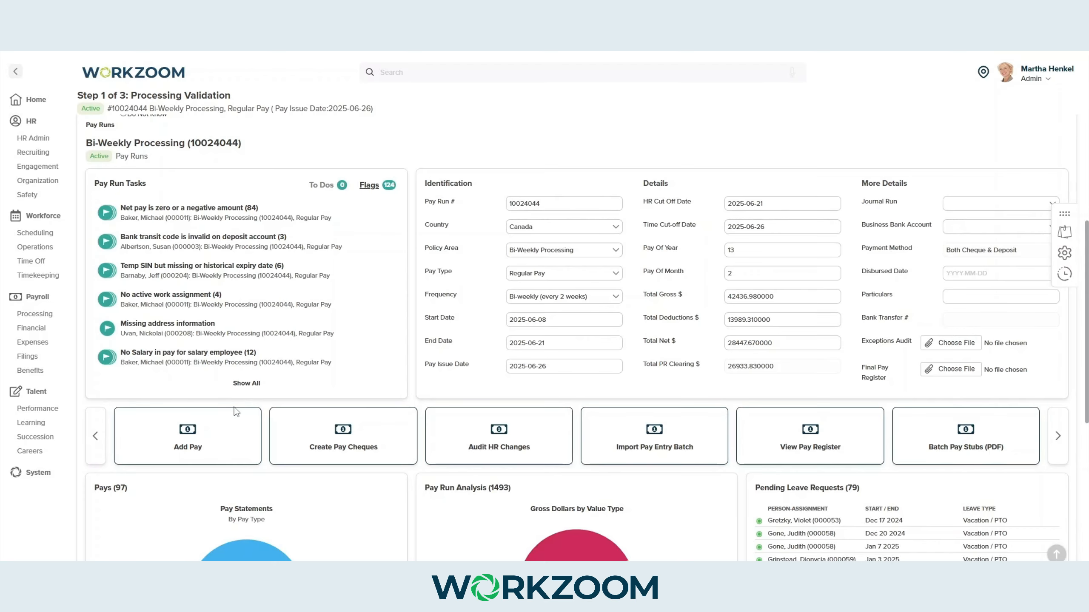
Step: Recalculate the bi-weekly pay run from Processing Validation and check its updated flags and totals
scroll(233, 422, up, 1)
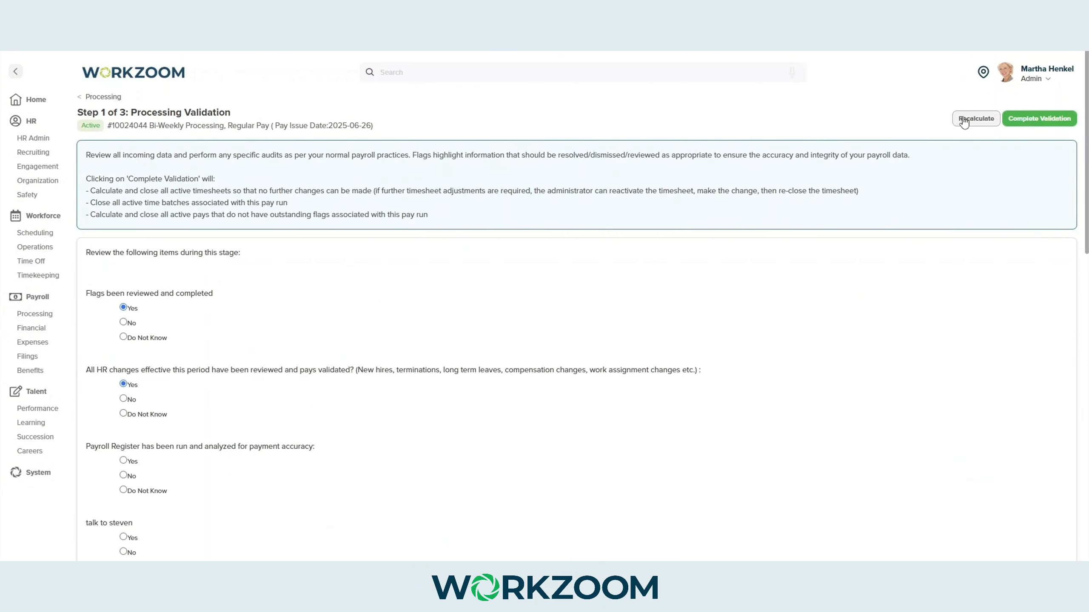
click(965, 118)
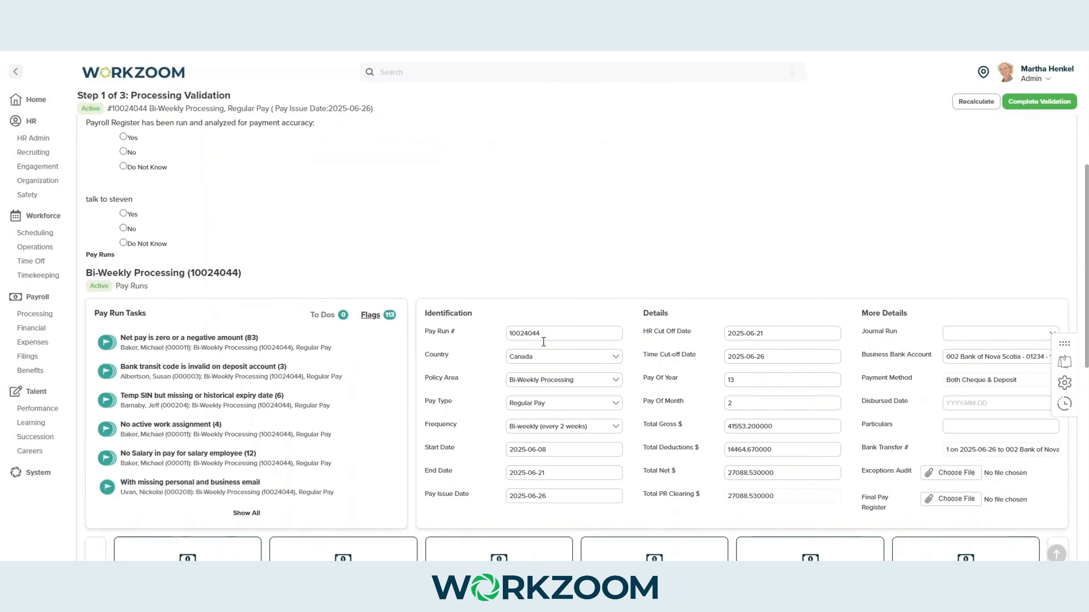
scroll(768, 362, down, 3)
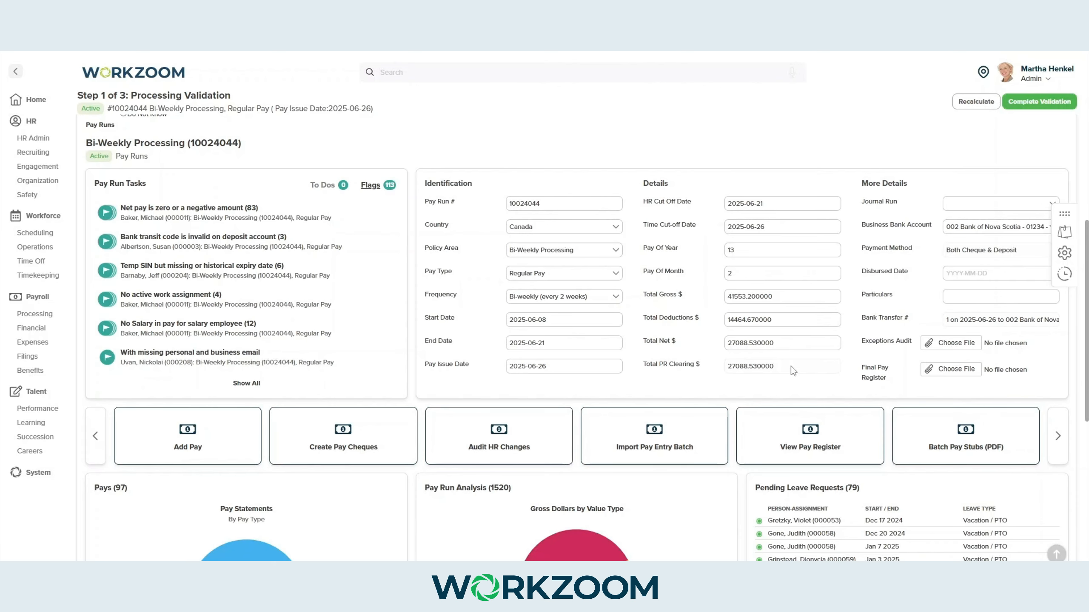
Step: Complete the pay run's validation and review the employee counts, earnings, deductions and net pay in the Audit & Finalize statement
scroll(893, 345, up, 10)
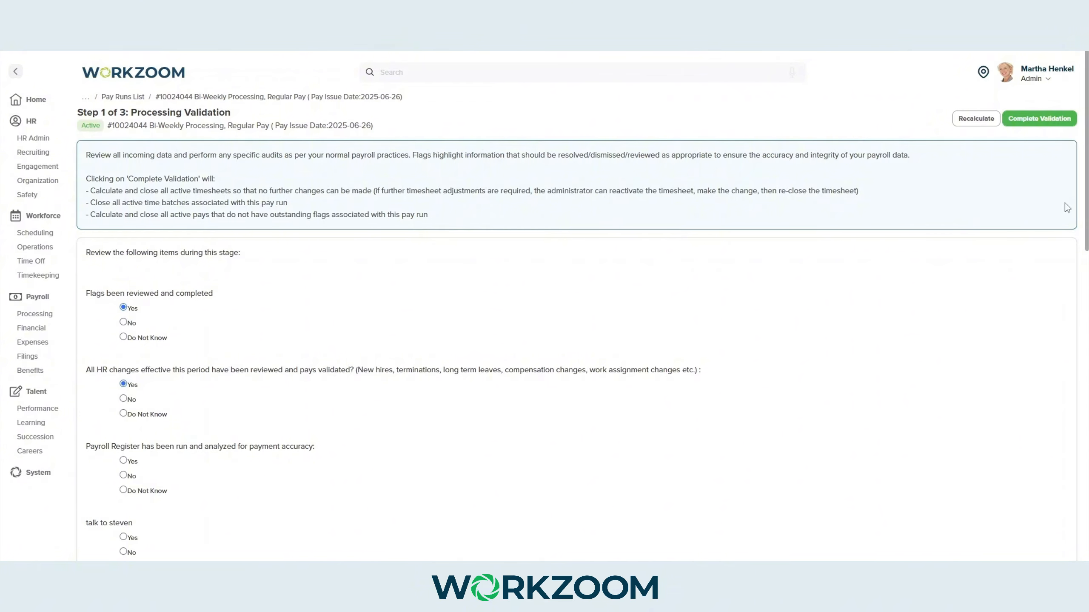
click(1048, 122)
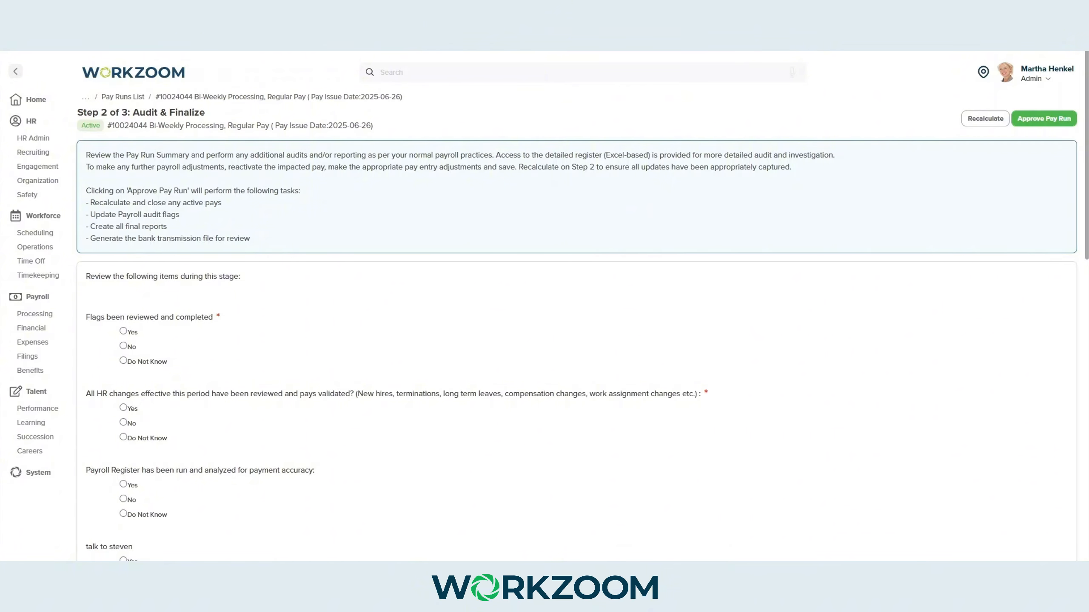
scroll(379, 175, down, 10)
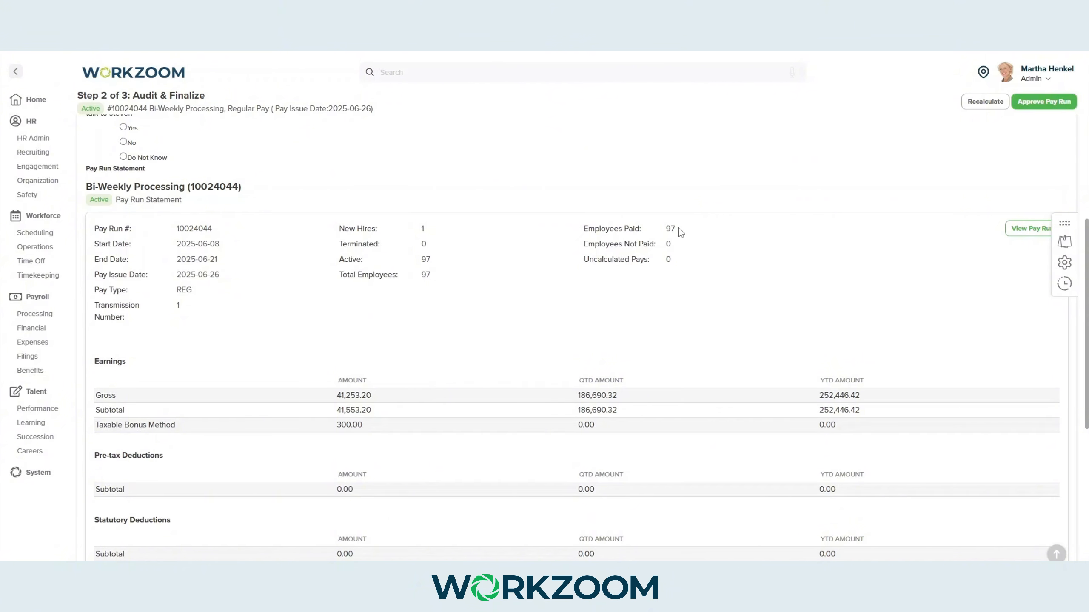
scroll(680, 233, down, 5)
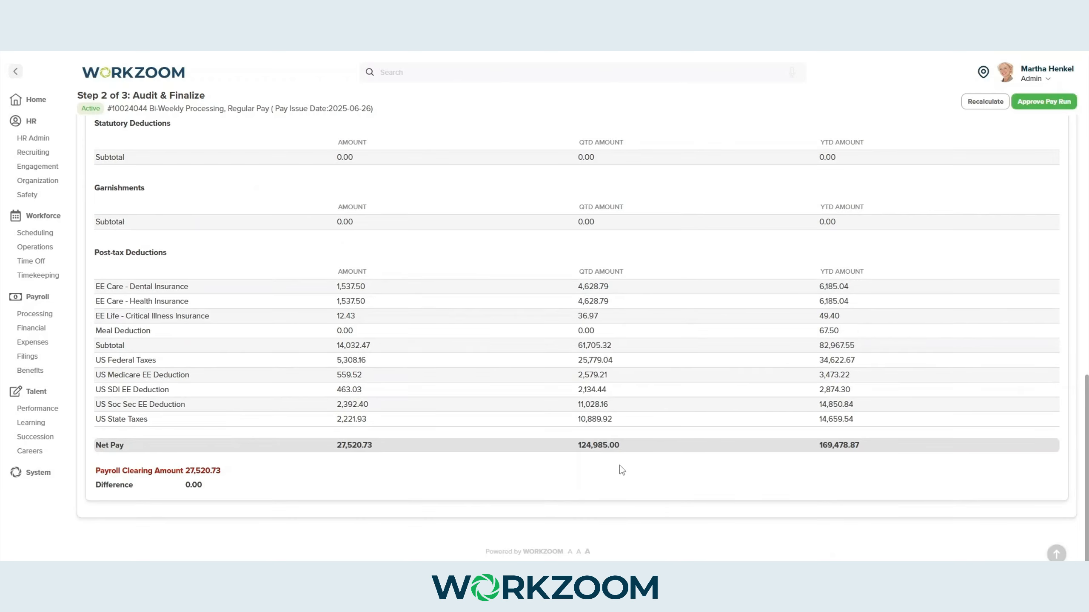
scroll(649, 457, up, 15)
scroll(790, 450, down, 2)
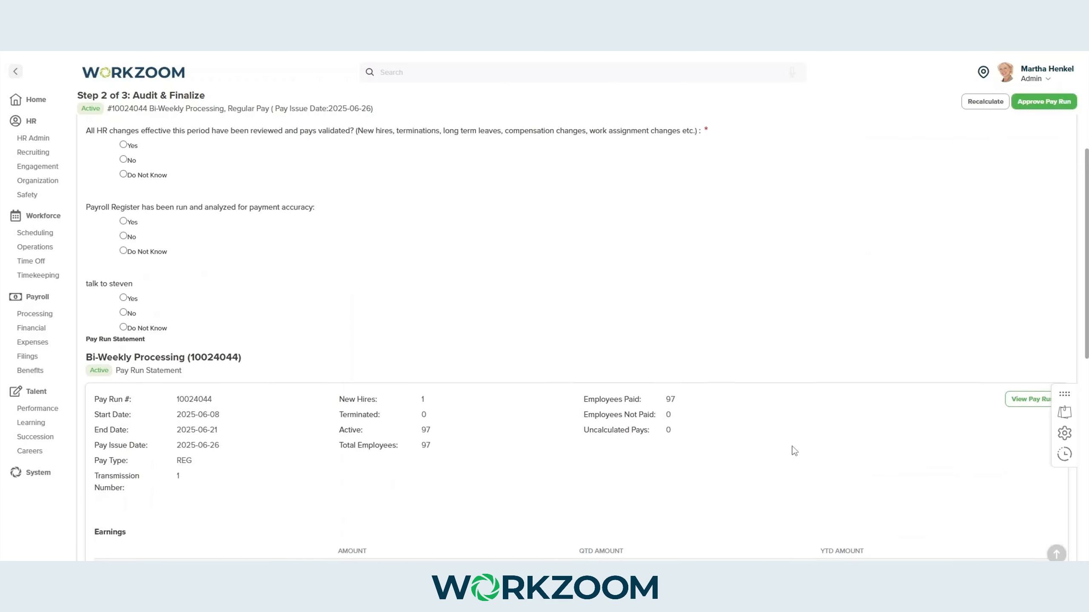
Step: Open the pay run record from its statement, review the Disbursements list, and return to the pay run
click(1015, 404)
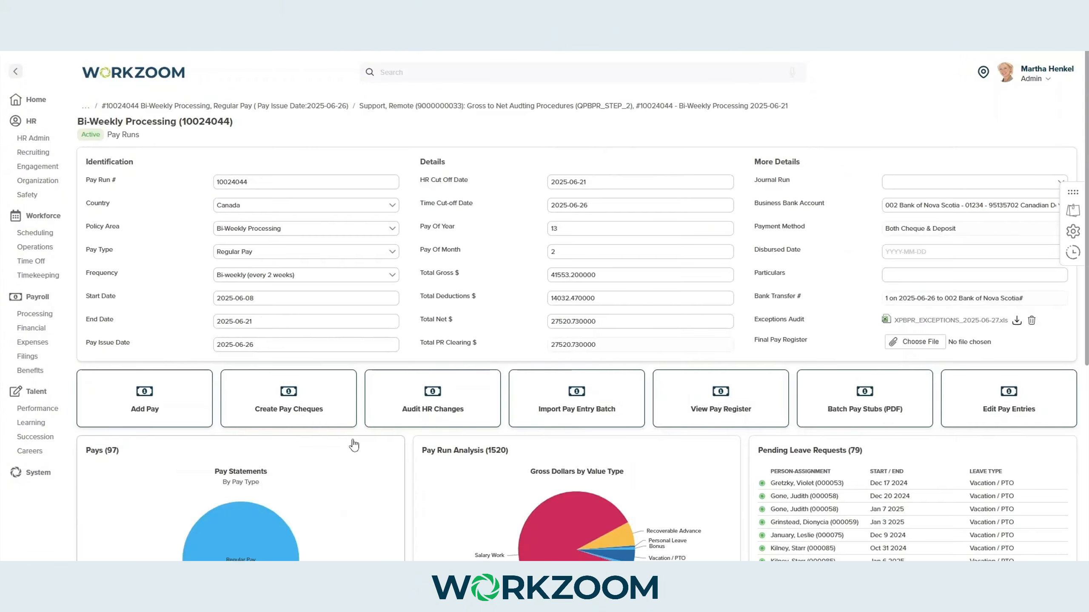
scroll(205, 506, down, 9)
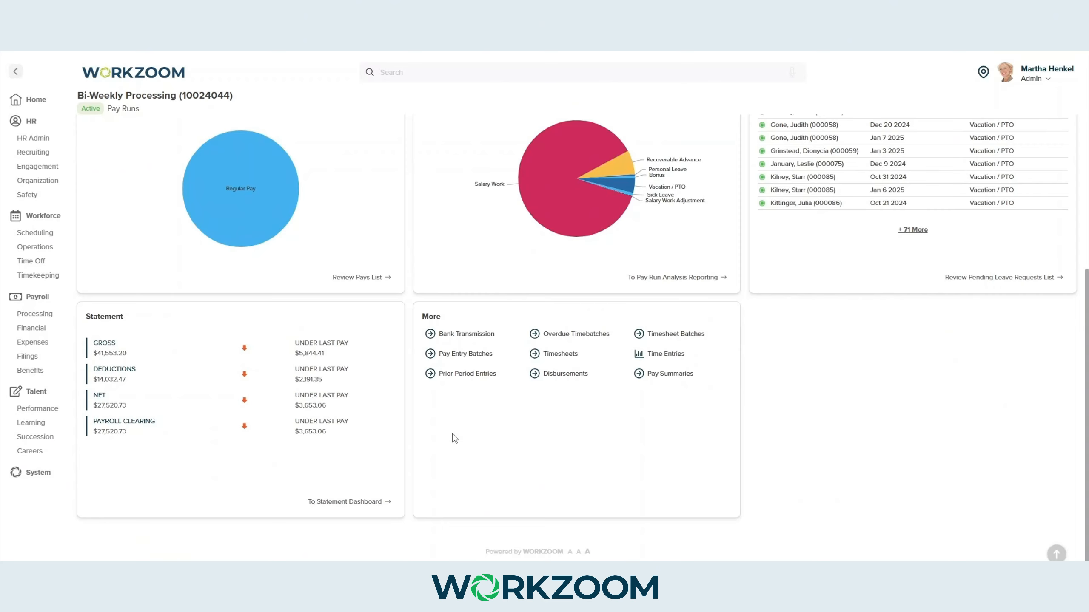
click(548, 371)
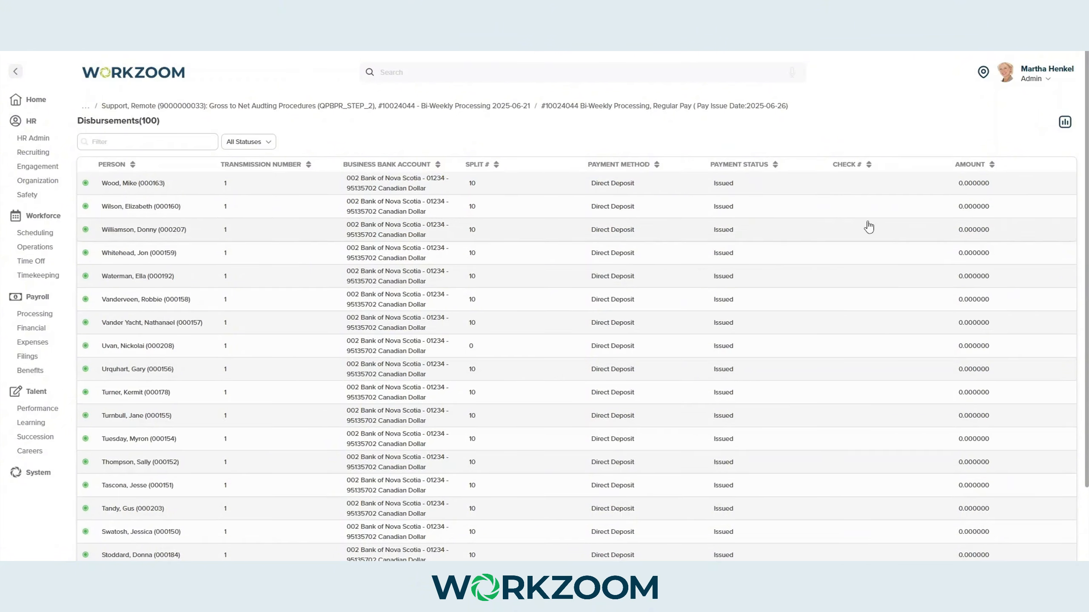
click(593, 107)
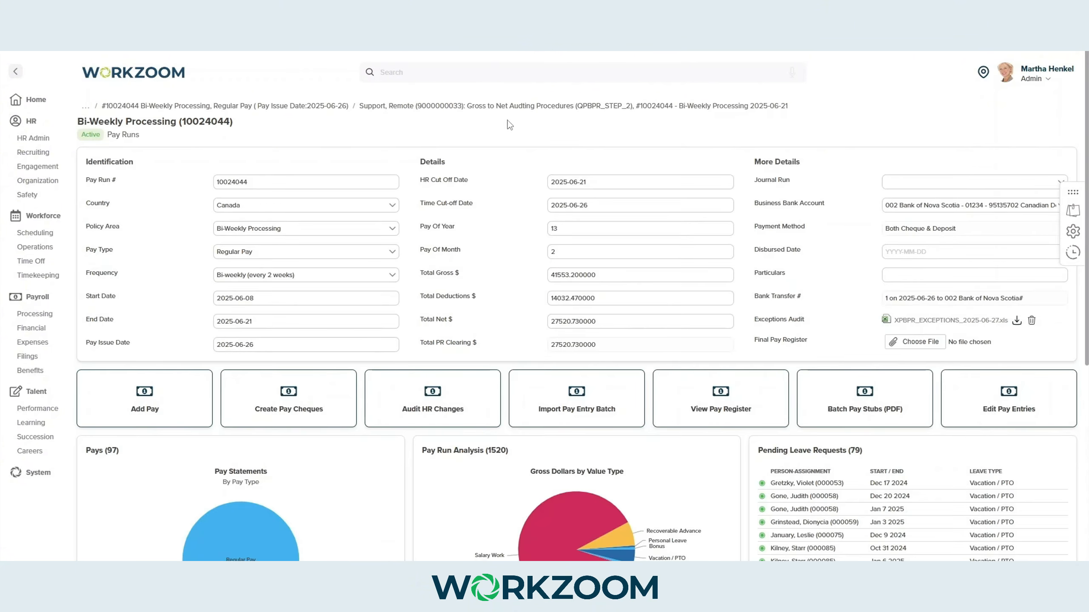
Step: Open the fifth employee's pay in the pay run's Pays list, change its record status to Active, and return to the list
click(103, 394)
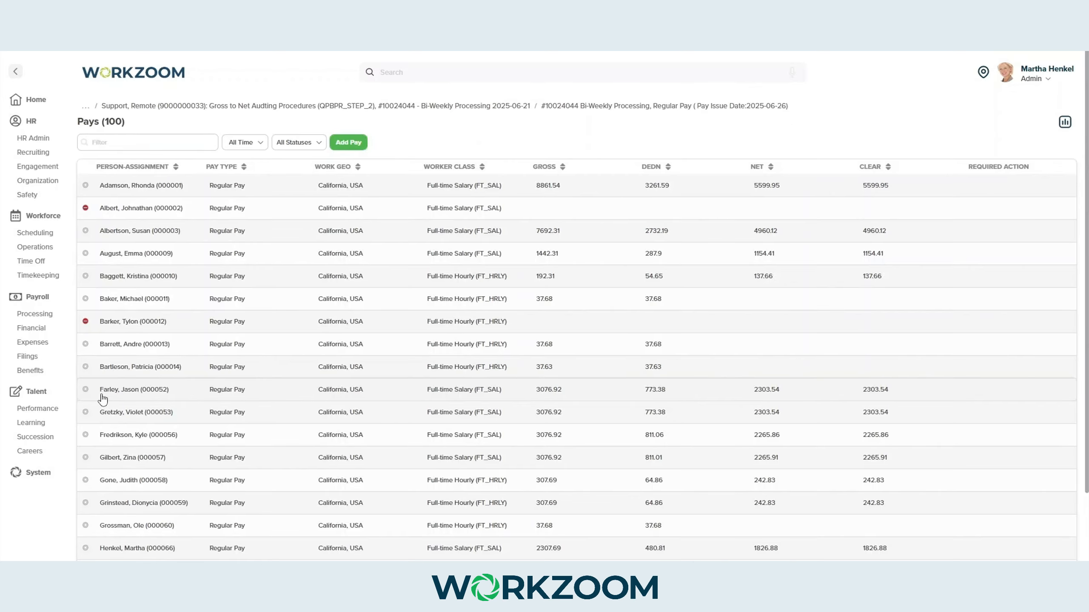
click(179, 284)
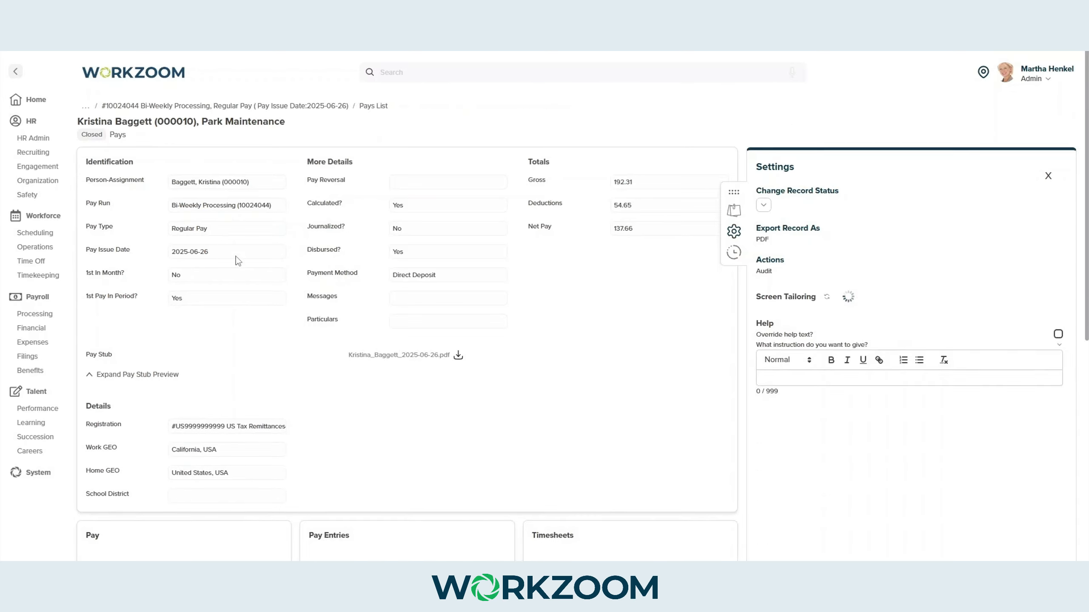
click(763, 205)
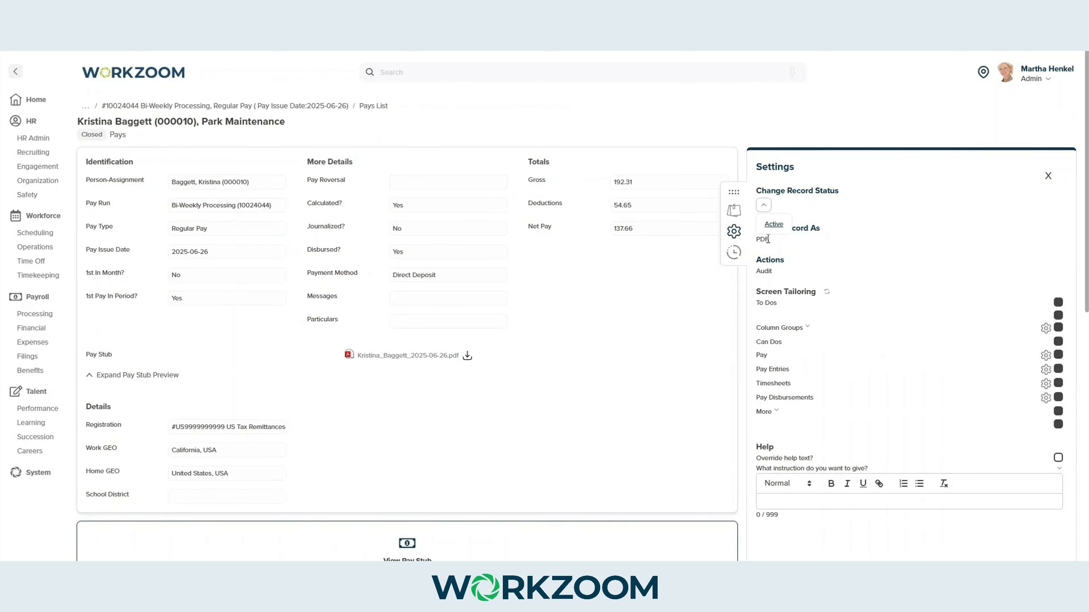
click(770, 224)
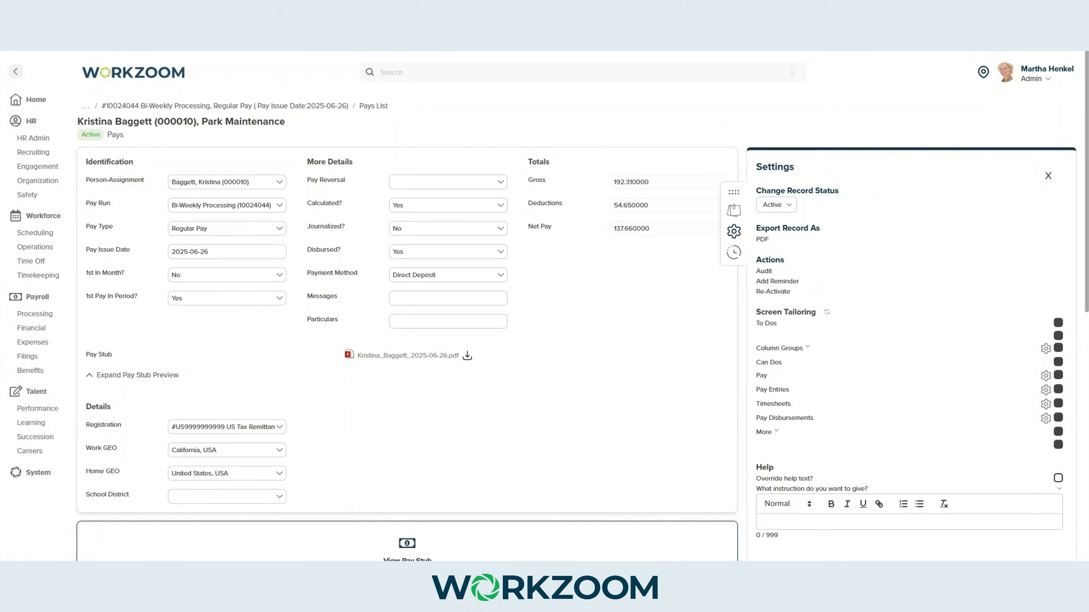
click(373, 105)
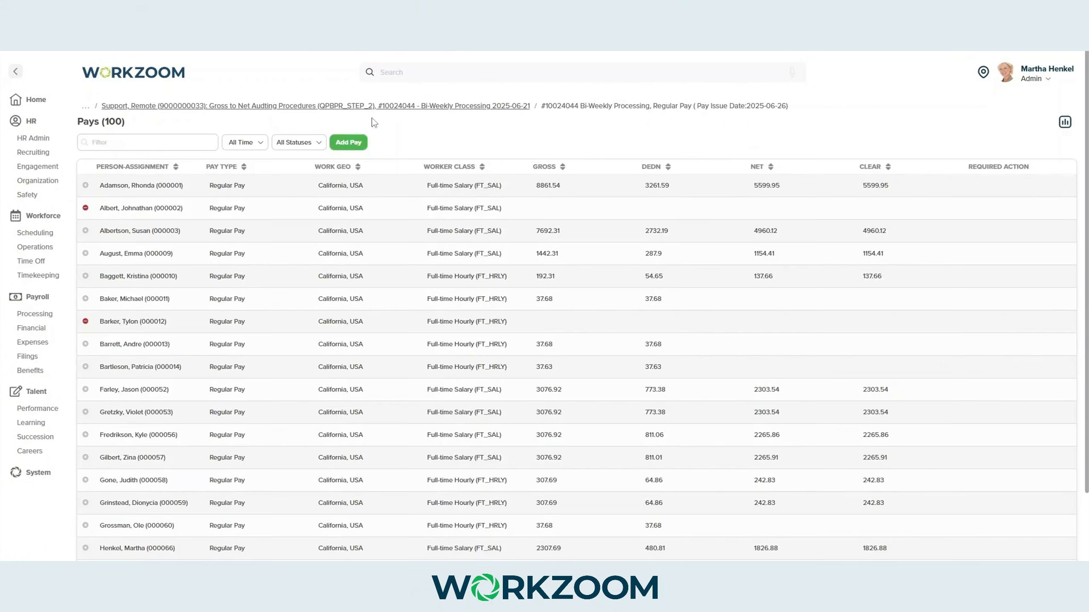
Step: Open the pay entries of the fifth employee in the Pays list and add a blank value entry
click(176, 143)
click(171, 275)
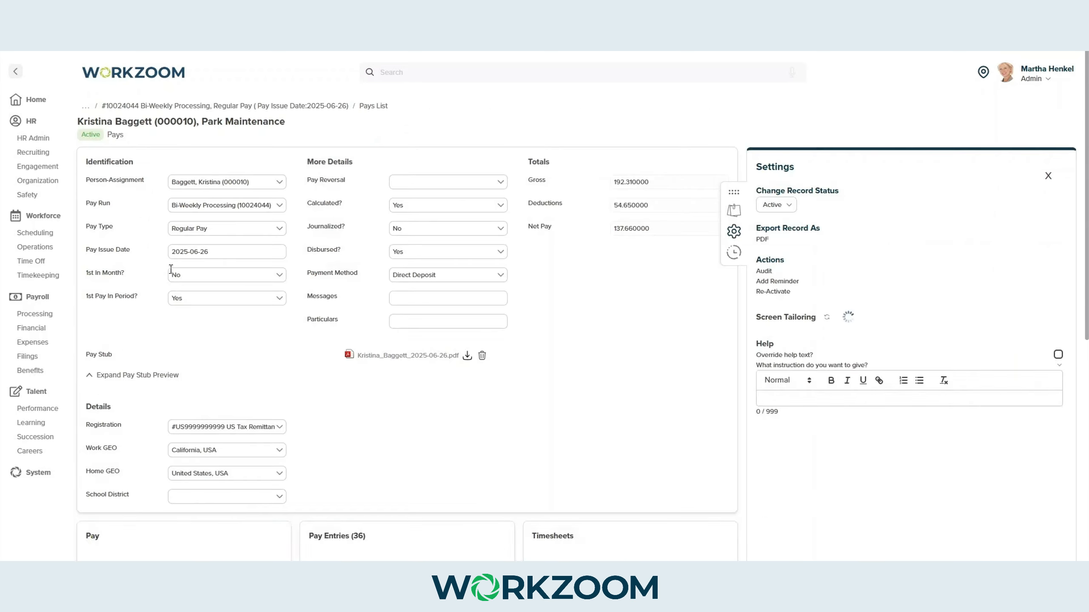
click(206, 545)
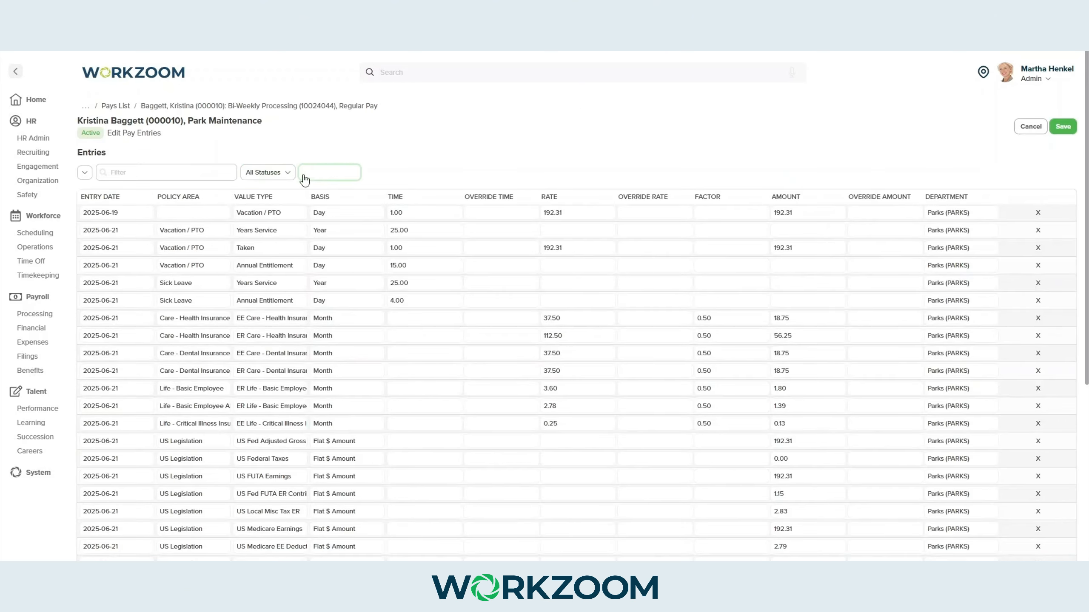
scroll(305, 173, down, 1)
scroll(187, 513, down, 2)
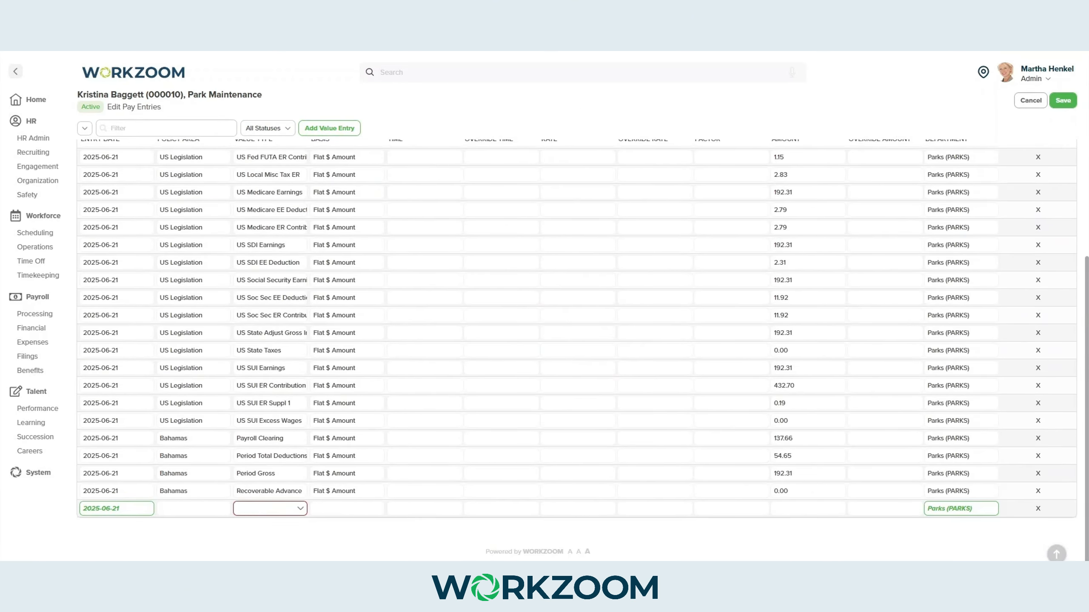
Step: Make the new value entry a Bonus with an amount of 120, save the entries and return to the employee's pay
scroll(239, 515, up, 1)
click(261, 527)
text(bonus)
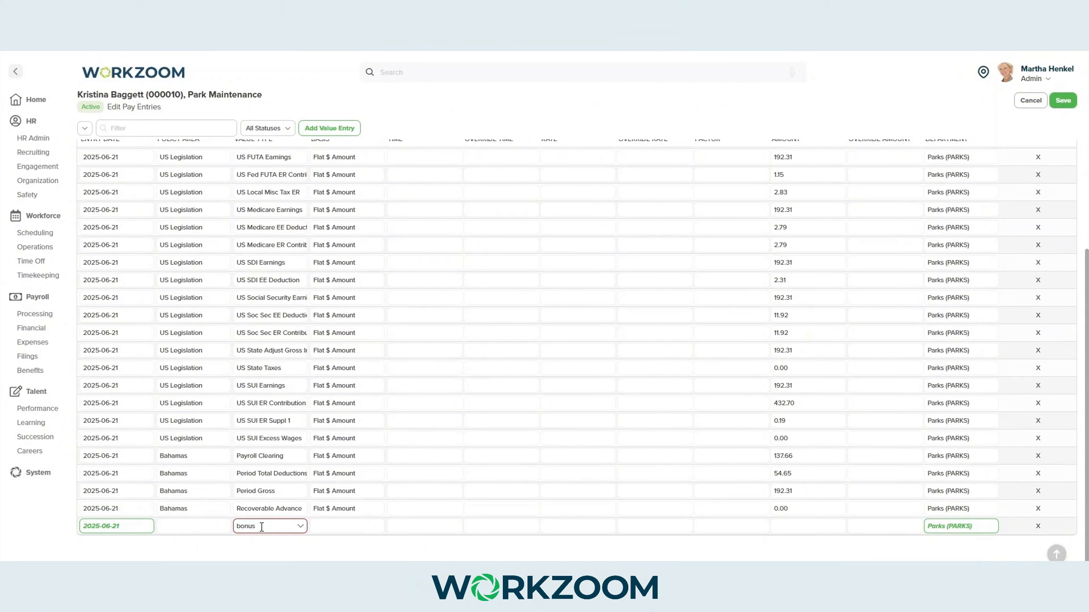
key(Return)
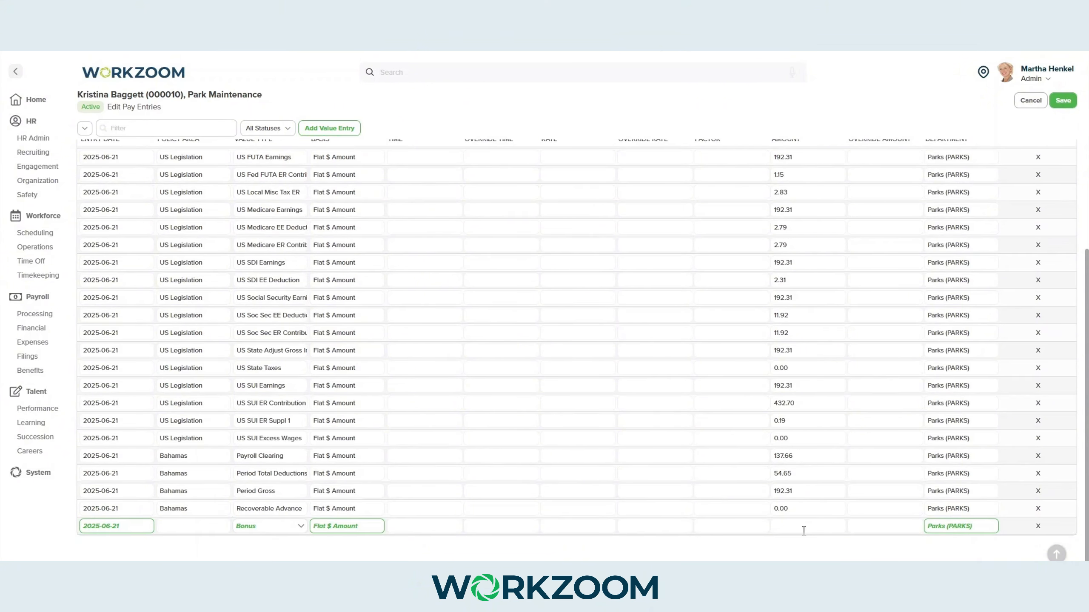
click(801, 526)
text(120)
click(1064, 101)
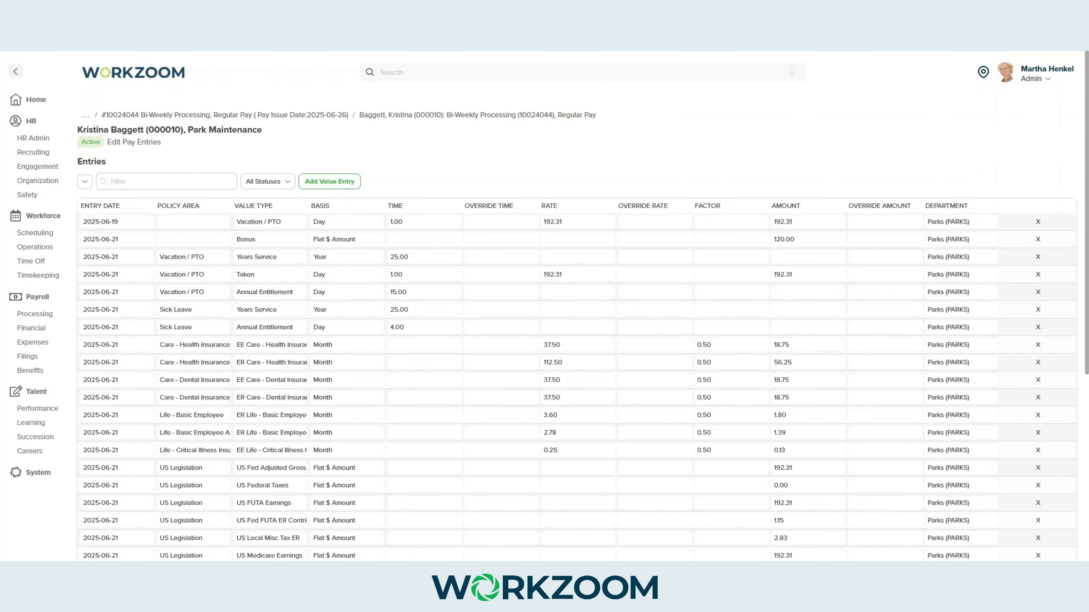
click(576, 115)
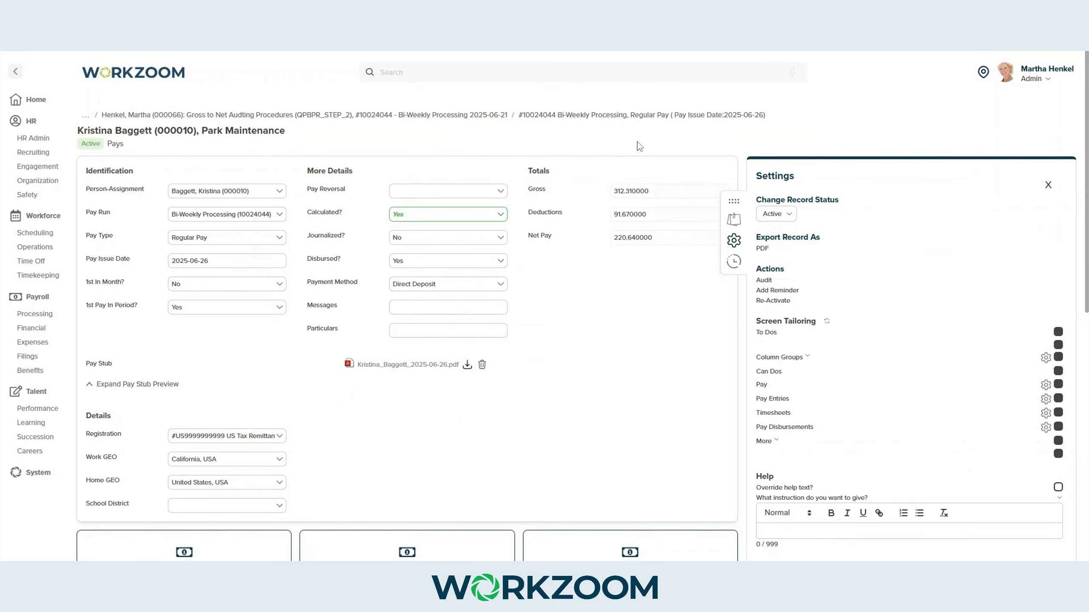
Step: Calculate the employee's pay with the added bonus, change its record status to Closed and save the record
scroll(405, 455, down, 4)
click(415, 350)
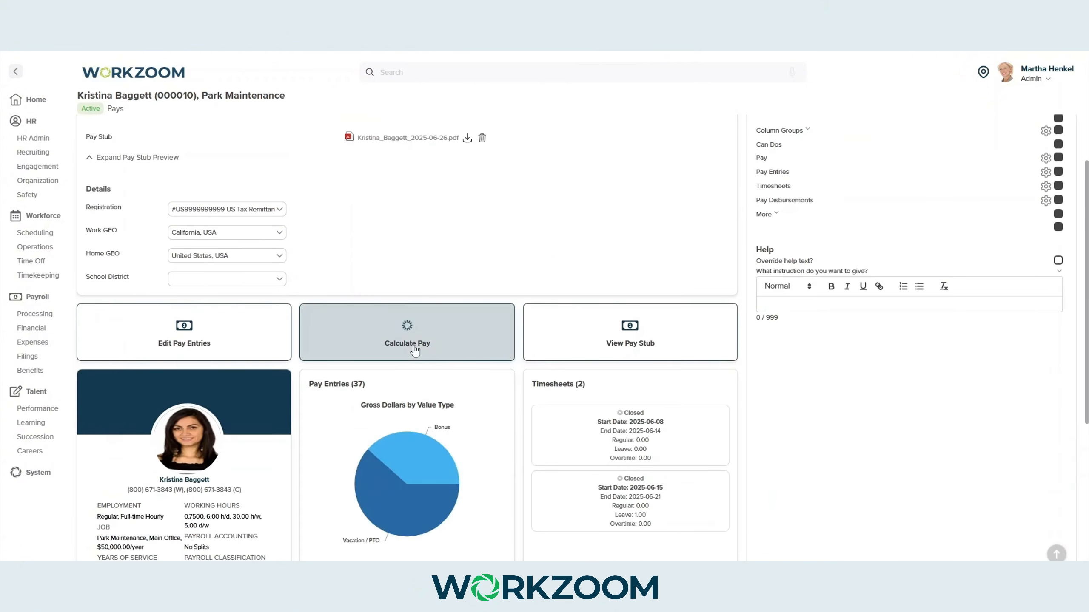
click(778, 156)
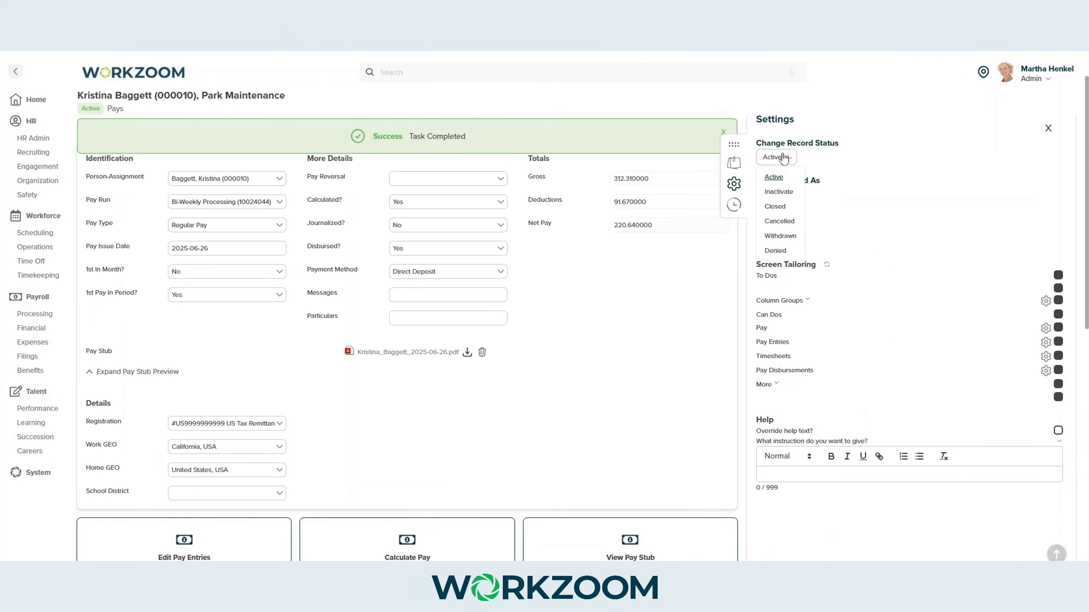
click(774, 208)
click(1064, 102)
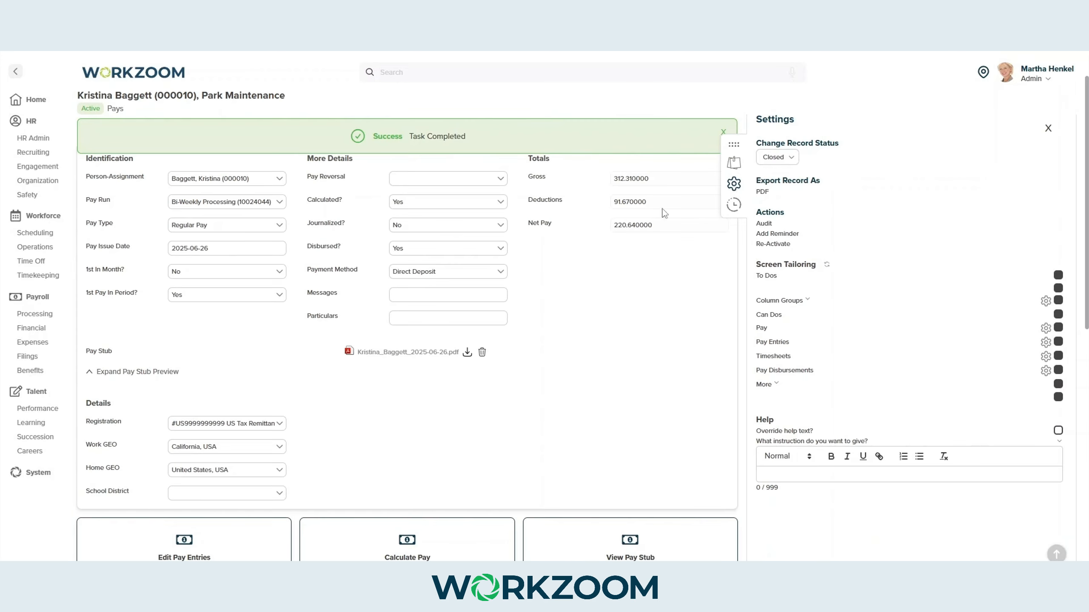
Step: Open the pay run's Pay Summaries and review each employee's earnings, deductions and contributions
scroll(479, 465, down, 9)
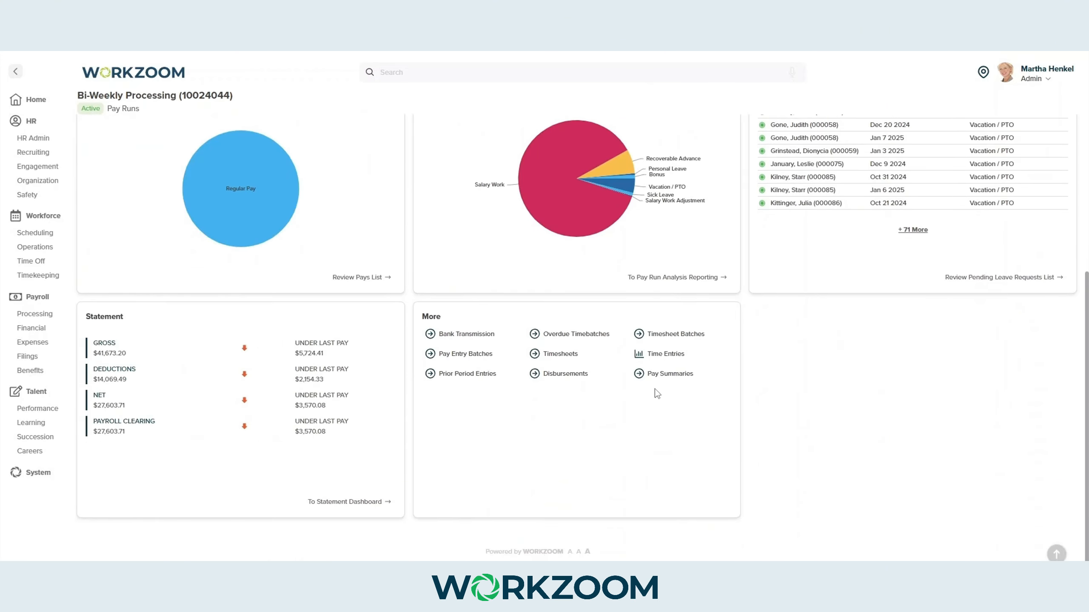
click(660, 374)
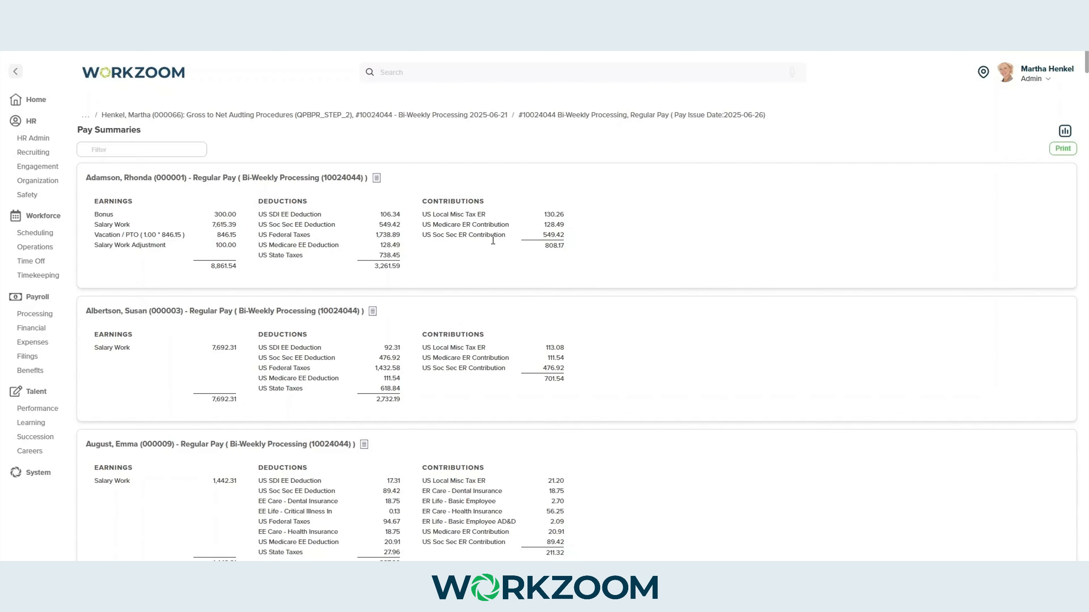
scroll(317, 341, down, 7)
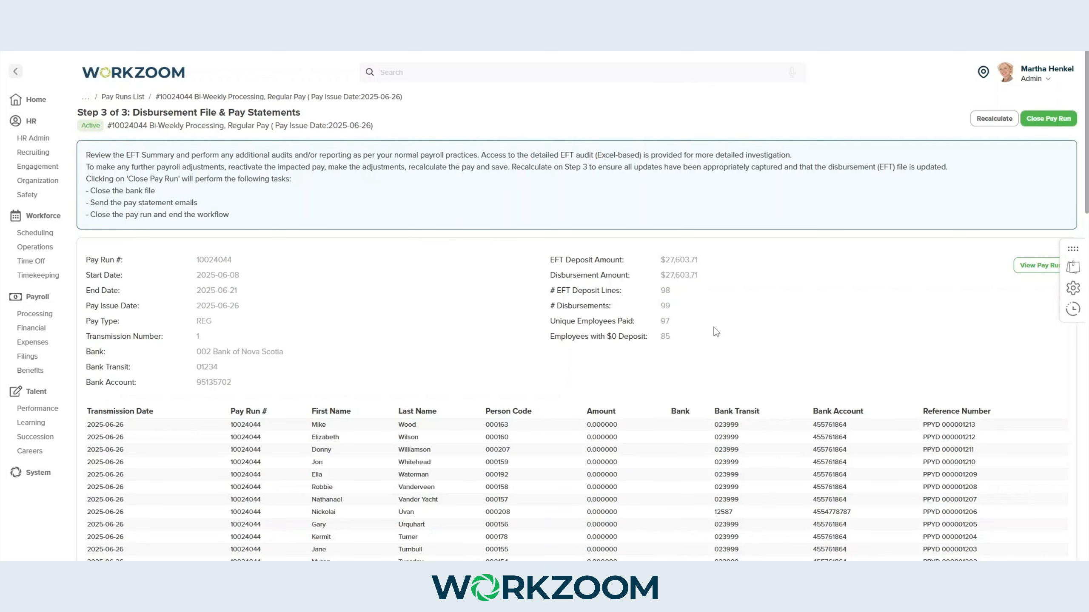
Step: Open the pay run record from Step 3, Disbursement File & Pay Statements, and view its Bank Transmission
click(1025, 266)
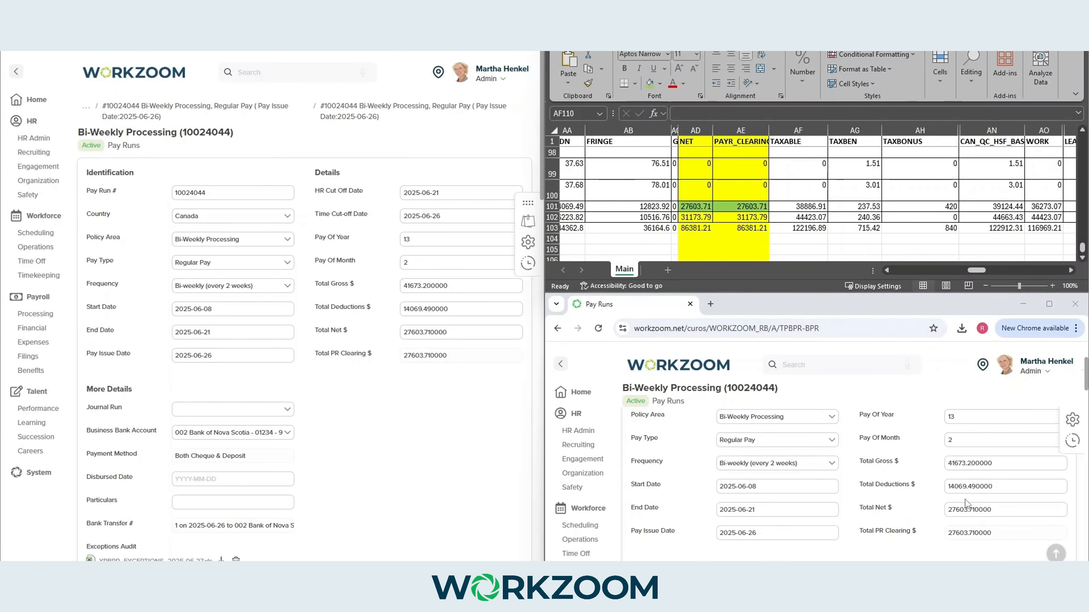
scroll(281, 477, down, 8)
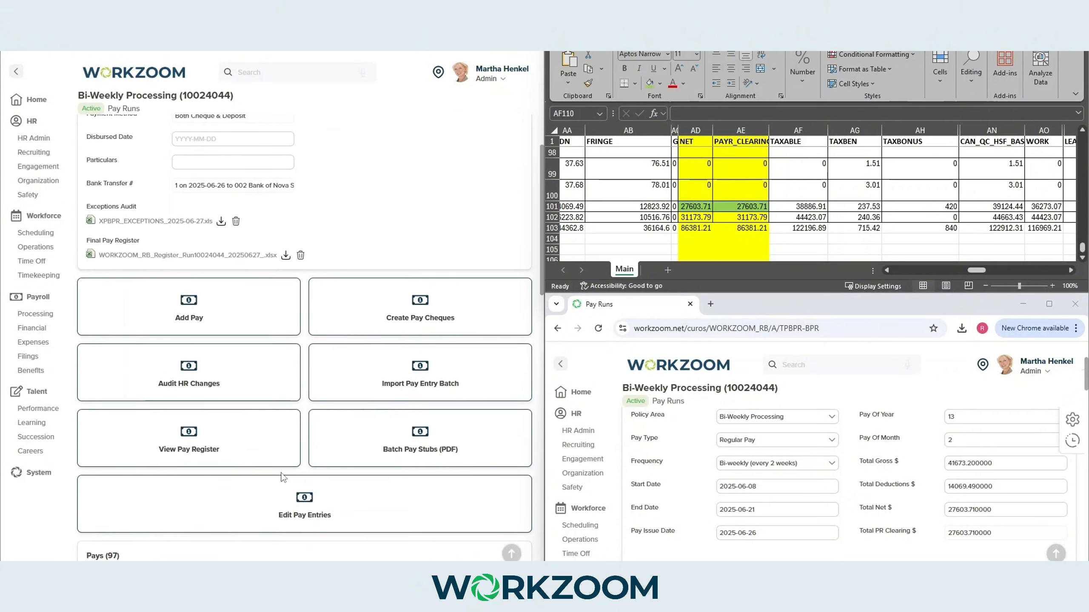
scroll(282, 477, down, 4)
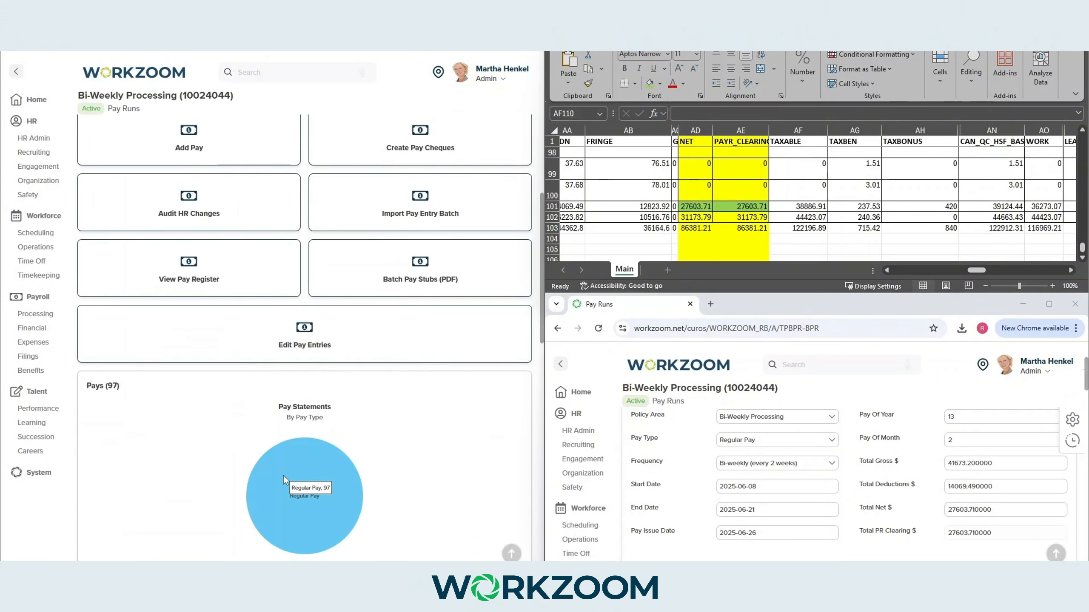
scroll(284, 477, down, 15)
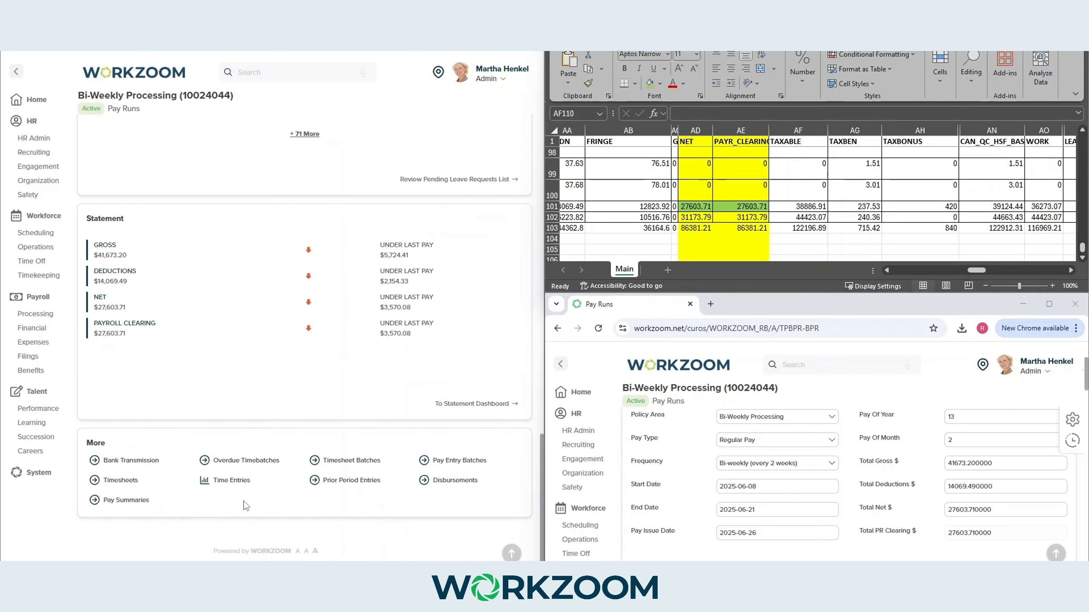
click(137, 462)
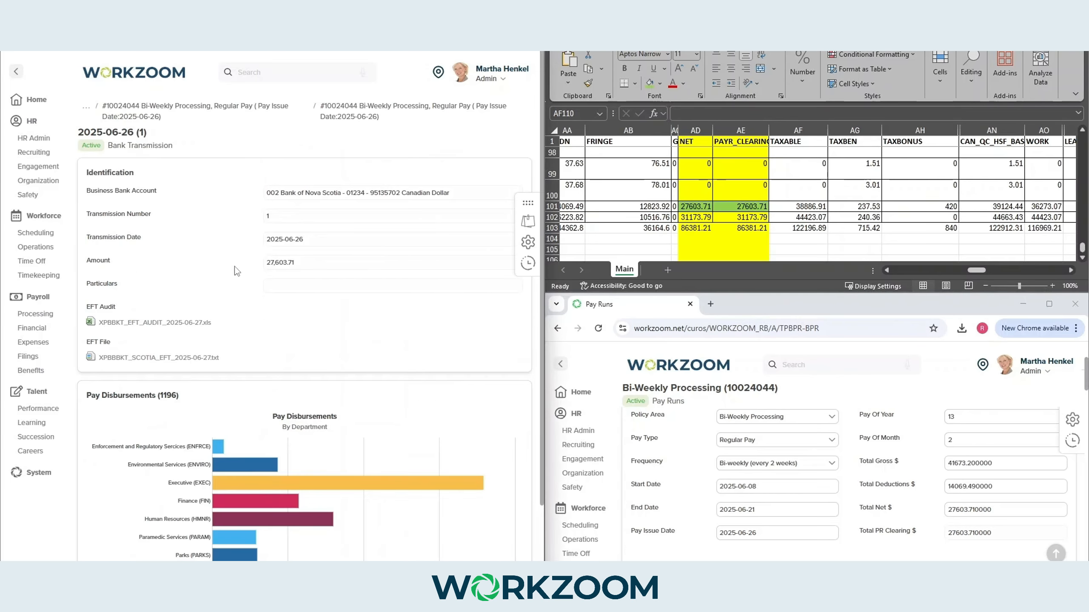
Step: Open the bank transmission's EFT Audit file and check the ACH file total amount at its end
click(161, 323)
click(326, 62)
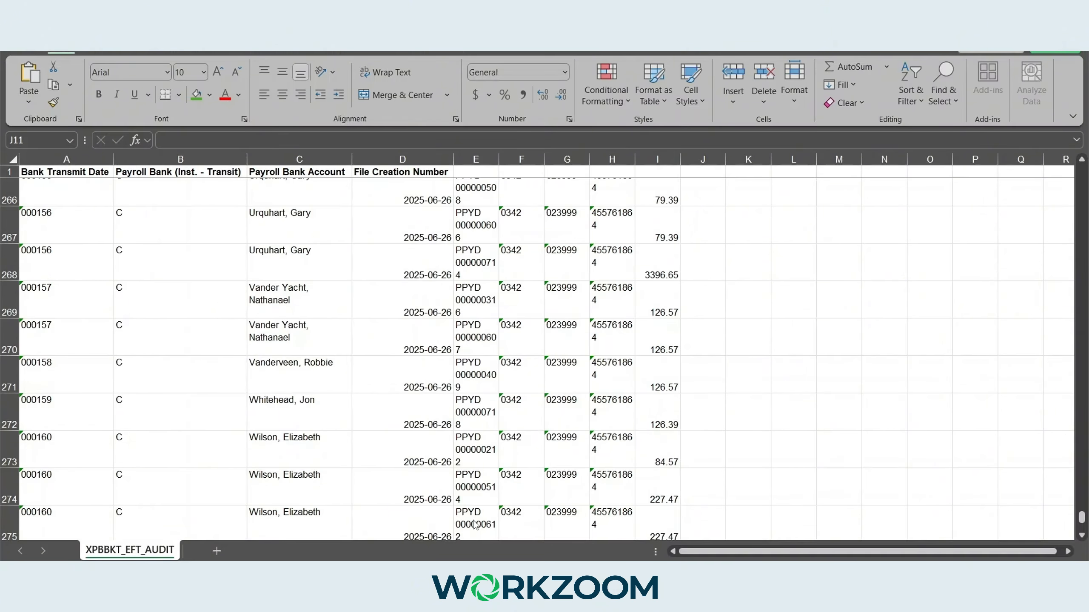
scroll(510, 519, down, 3)
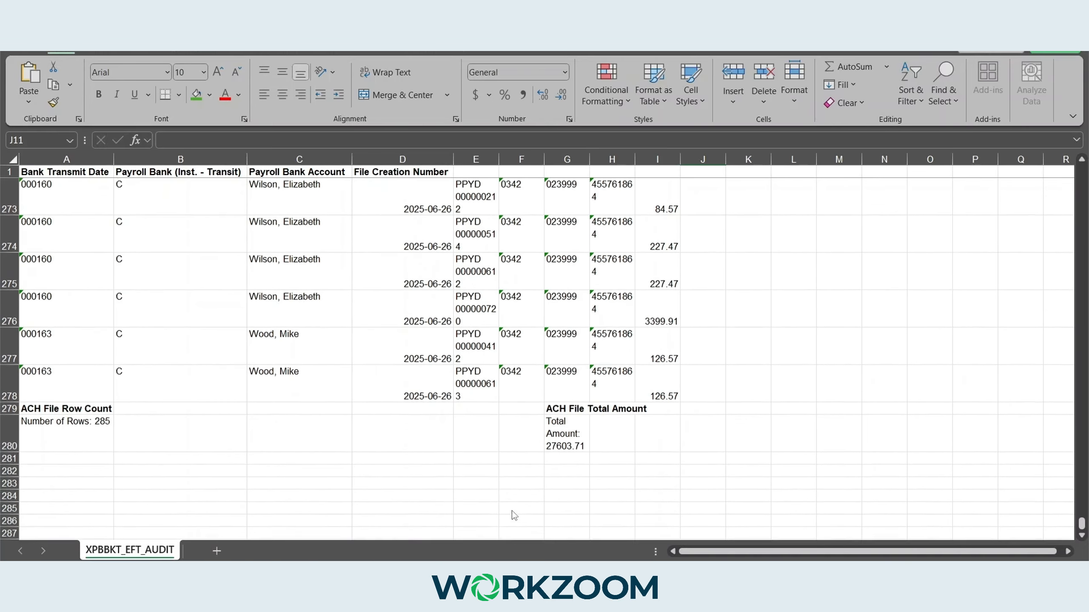
scroll(513, 515, down, 1)
click(567, 424)
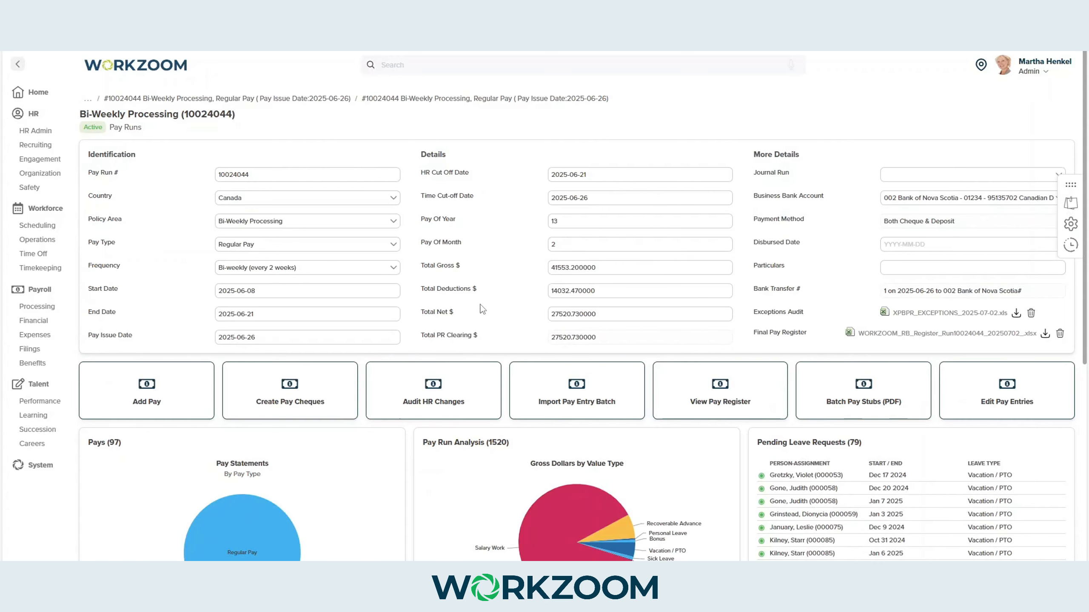
Step: Review the pay run's Bank Transmission record, return to Step 3 and close the pay run
scroll(511, 368, down, 6)
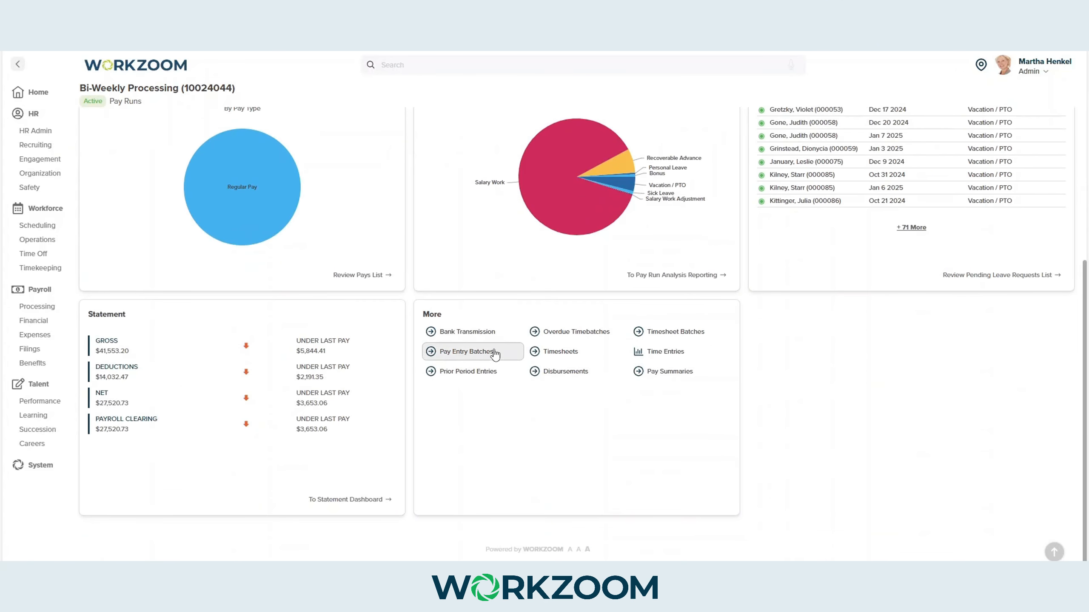
click(487, 336)
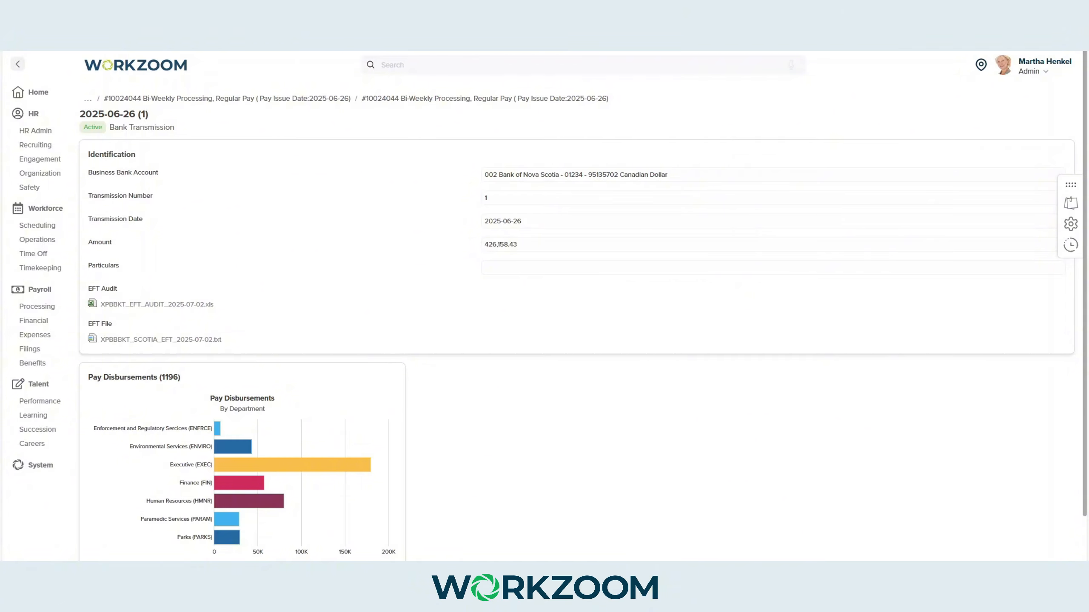
click(248, 100)
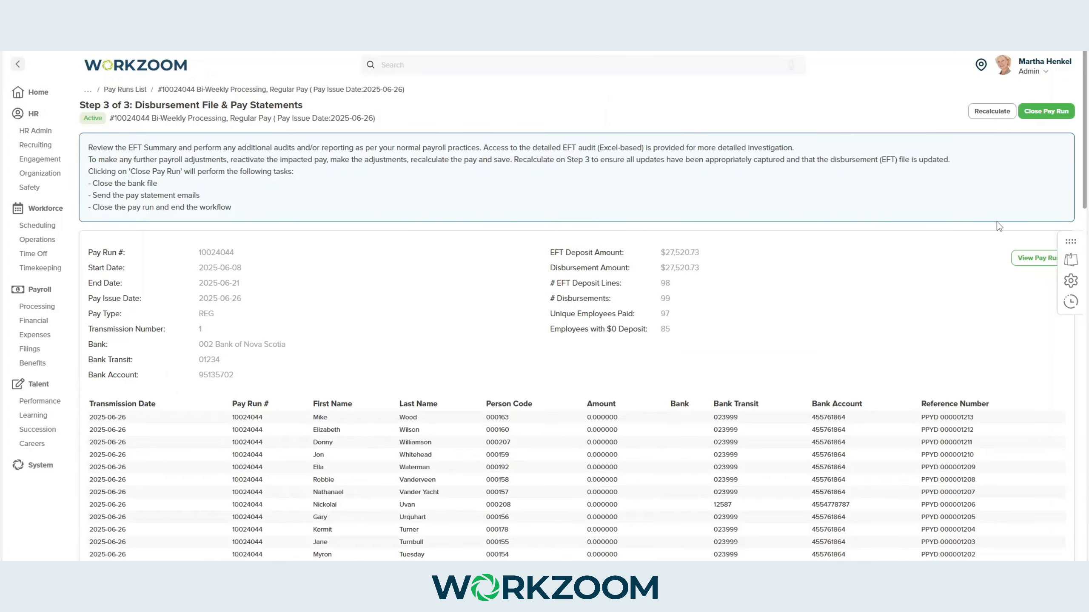
click(1042, 116)
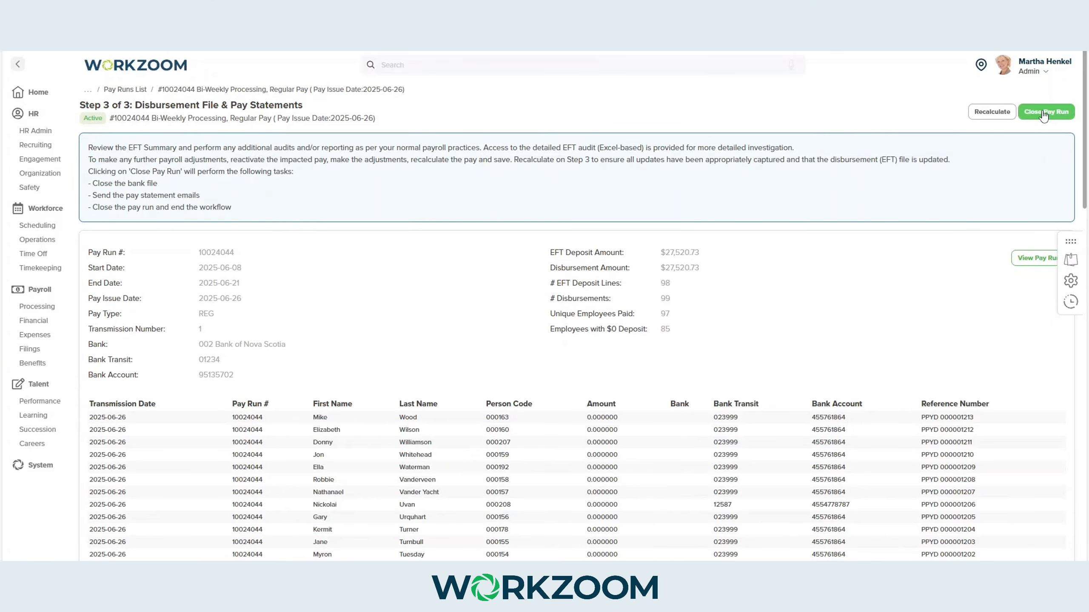